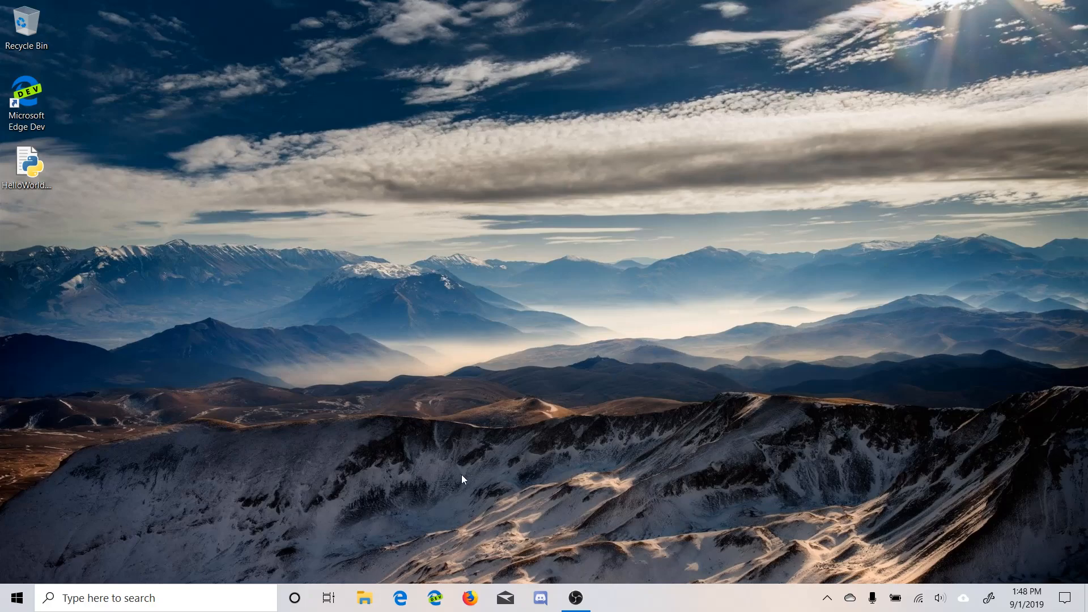
# - Open visualstudio.microsoft.com in Microsoft Edge Dev
pyautogui.click(434, 600)
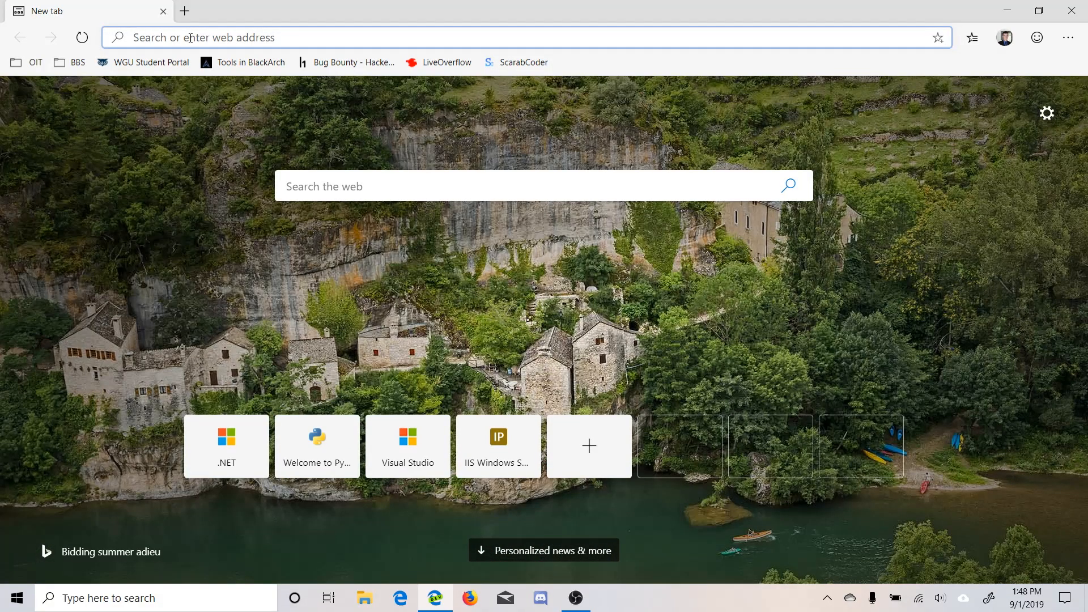
pyautogui.write('visualstudio.microsoft.com')
pyautogui.press('Return')
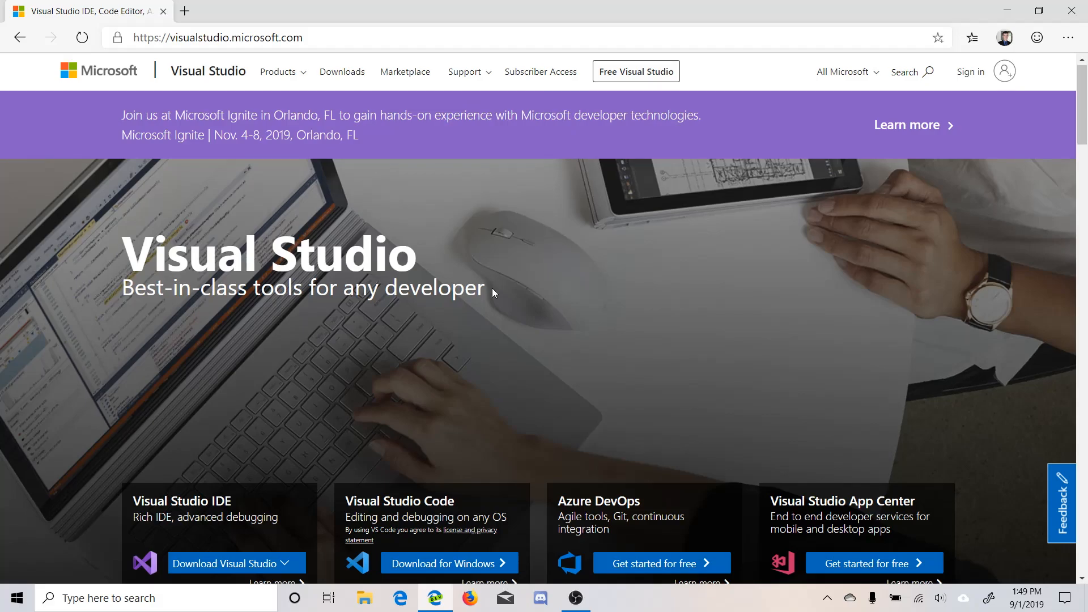
# - Download Visual Studio Code for Windows, and also get the 64-bit System Installer from the Visual Studio Code download page
pyautogui.scroll(-3, 493, 286)
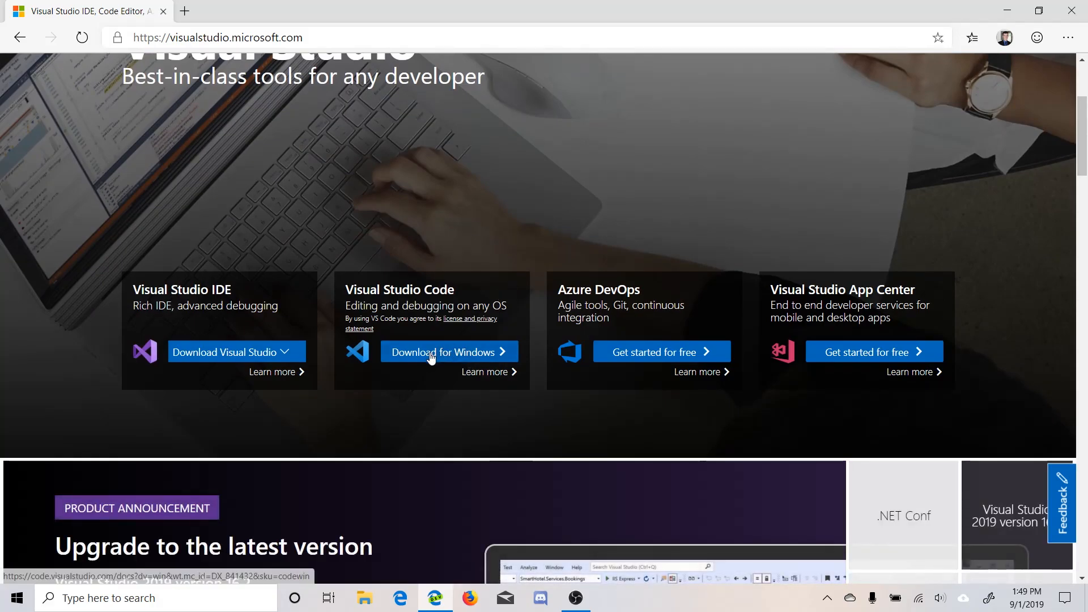
pyautogui.click(445, 355)
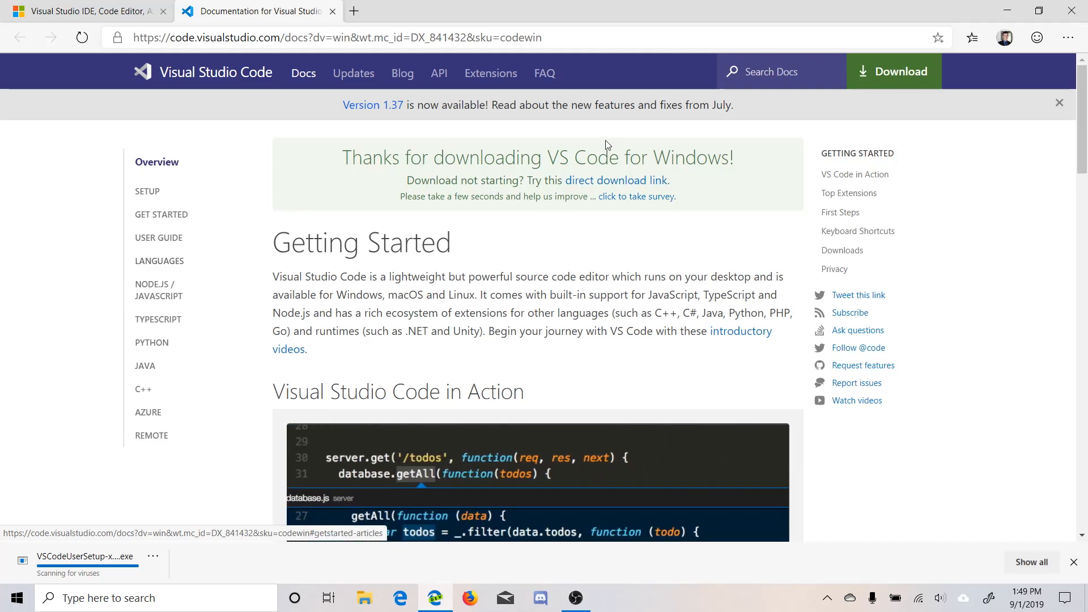
pyautogui.click(901, 72)
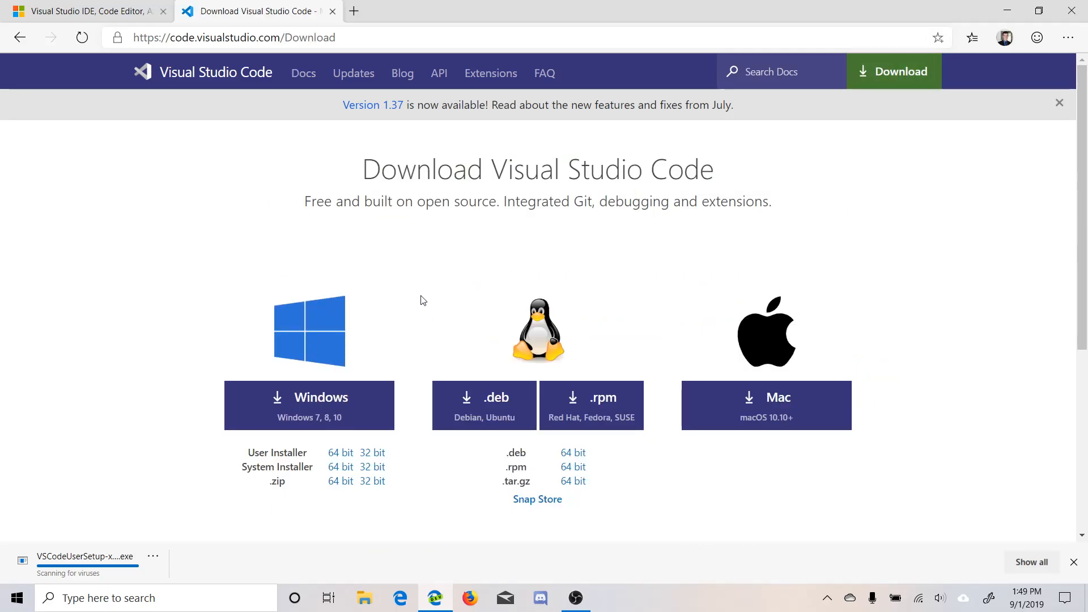
pyautogui.click(336, 469)
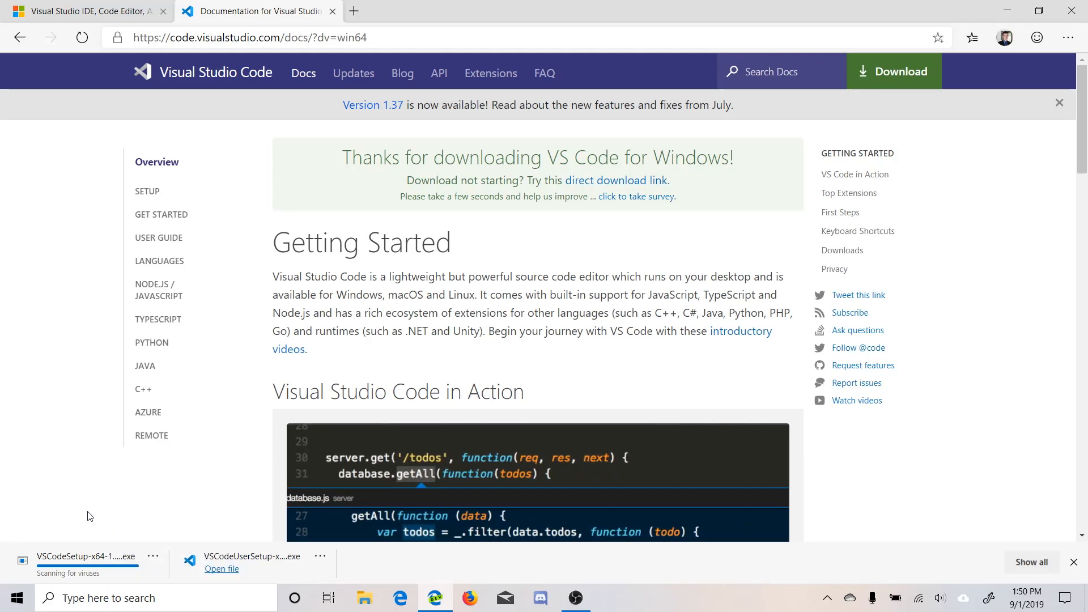
# - Look through the Python tutorial in the Visual Studio Code documentation, from the introduction to running Hello World
pyautogui.scroll(-3, 227, 397)
pyautogui.scroll(4, 294, 335)
pyautogui.click(150, 344)
pyautogui.click(157, 364)
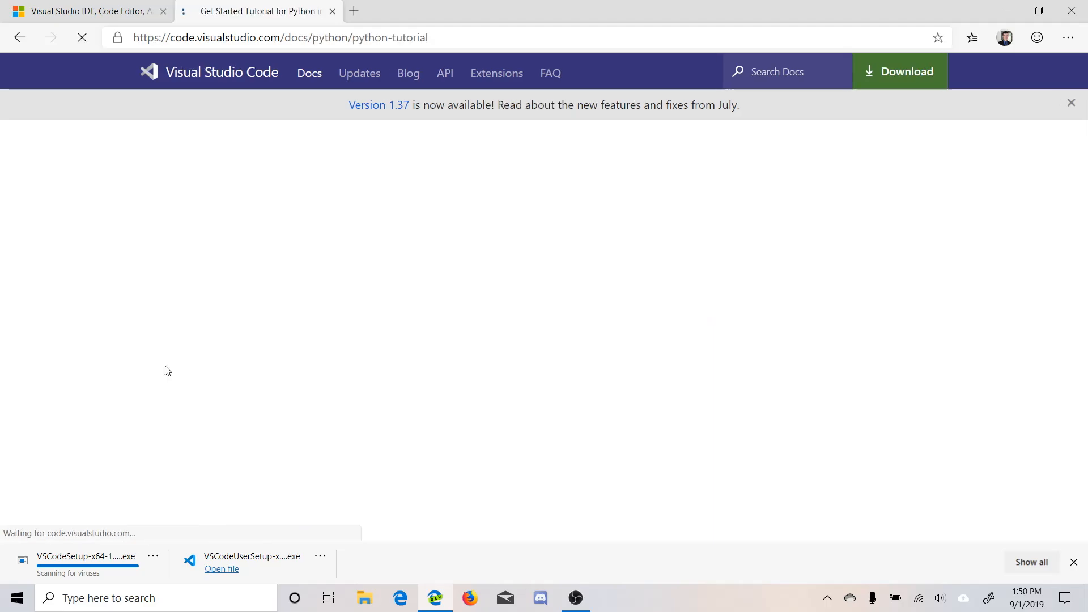
pyautogui.scroll(-20, 530, 287)
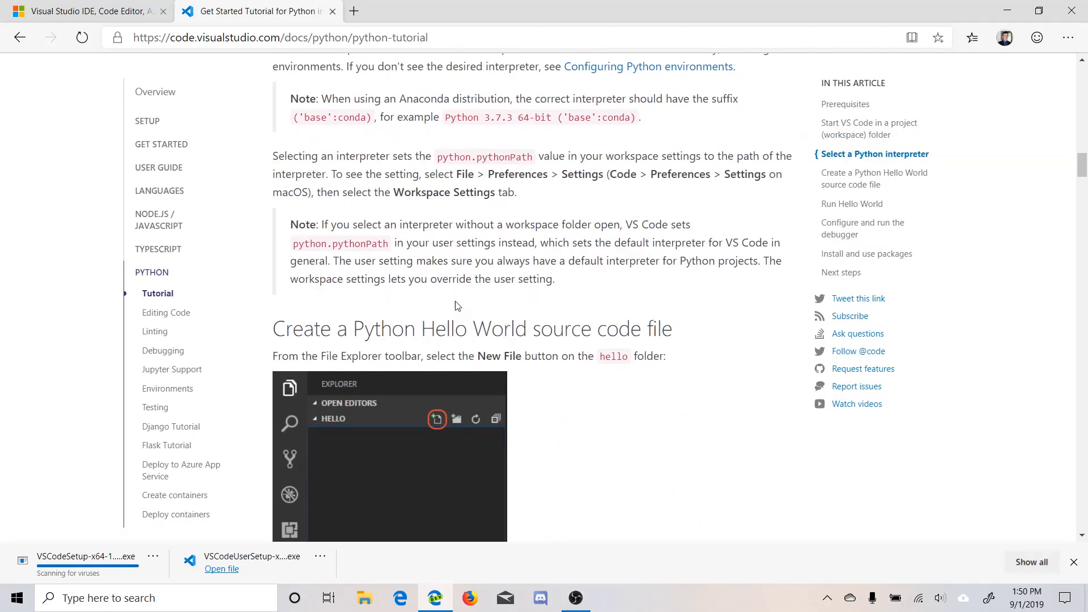
pyautogui.scroll(15, 457, 315)
pyautogui.scroll(4, 460, 310)
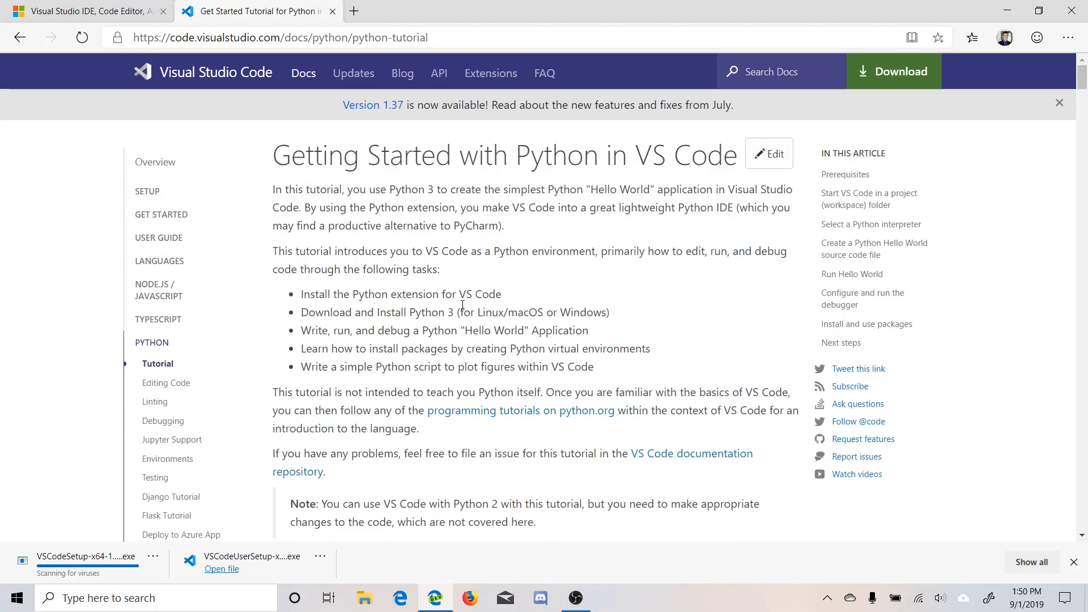
pyautogui.scroll(-12, 462, 313)
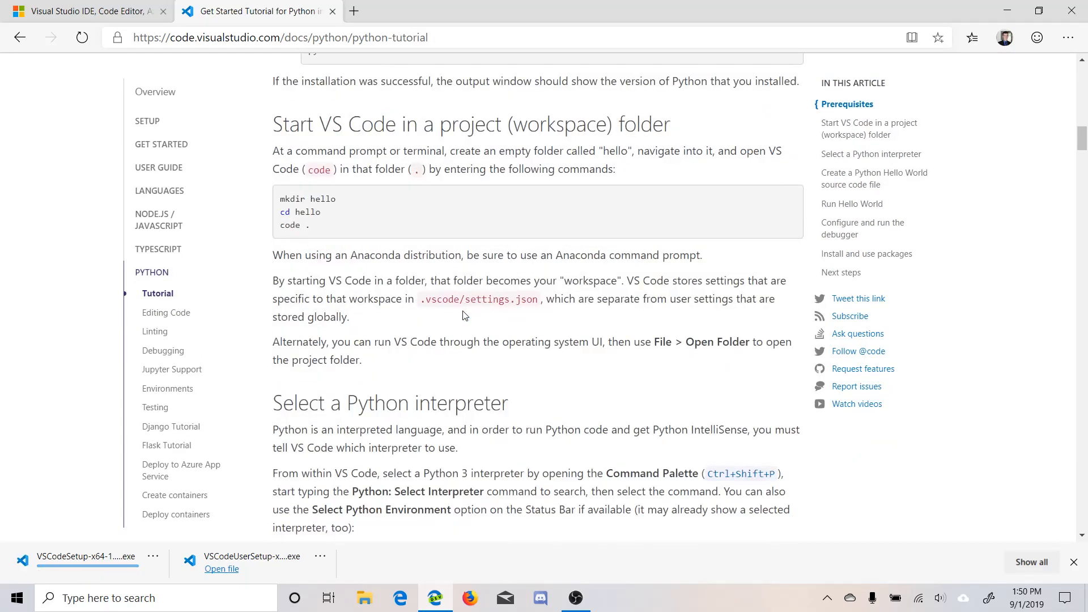
pyautogui.scroll(-12, 462, 315)
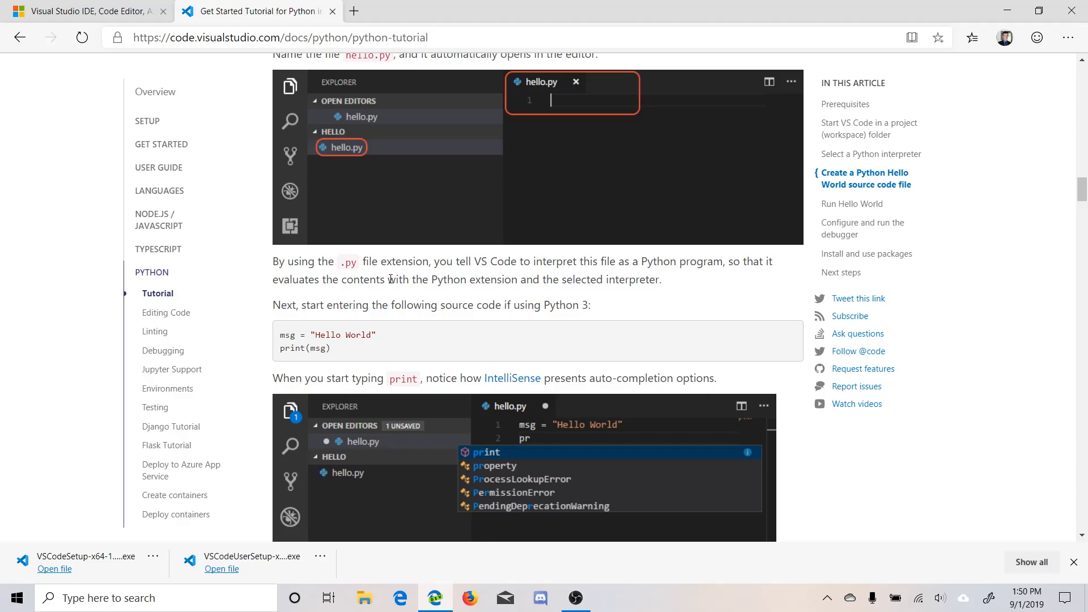
pyautogui.scroll(-15, 390, 280)
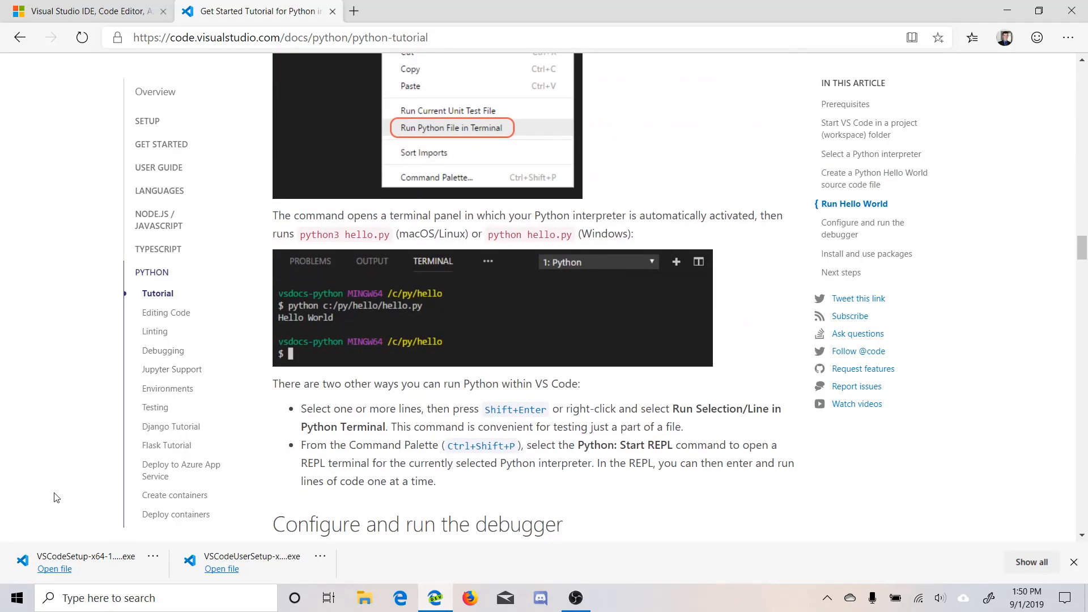
# - Run the downloaded VSCodeSetup-x64 installer and close the browser
pyautogui.click(65, 563)
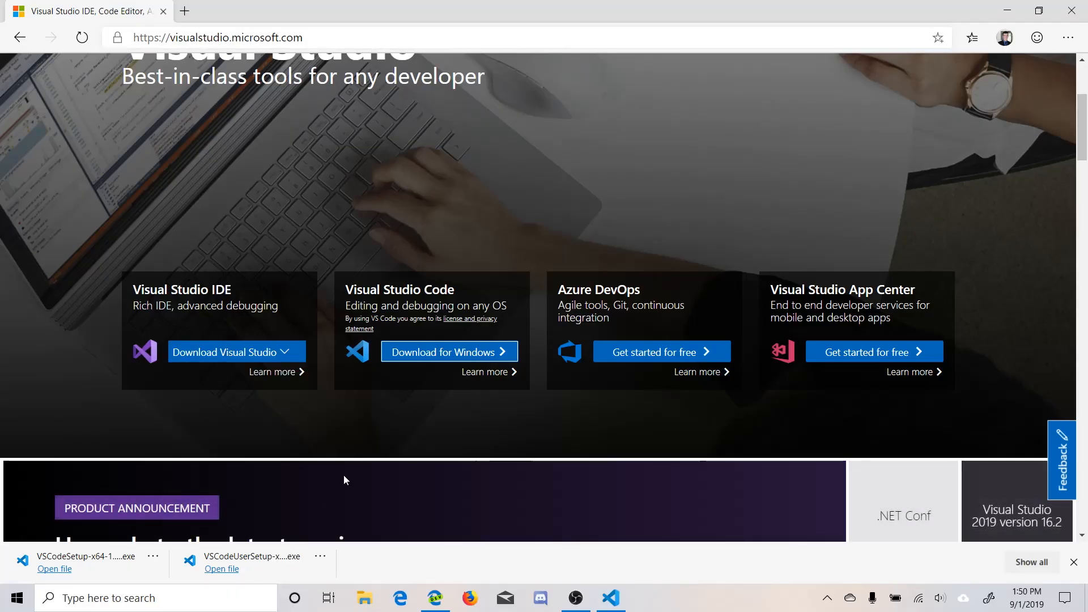
pyautogui.click(1071, 11)
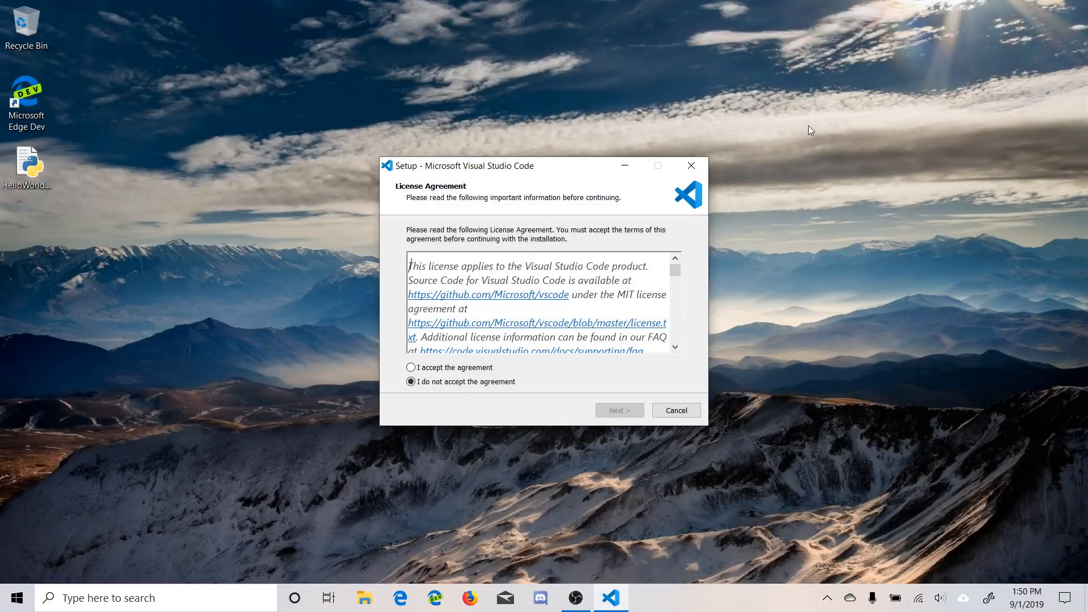
# - Accept the license agreement and keep the default destination folder C:\Program Files\Microsoft VS Code
pyautogui.click(443, 369)
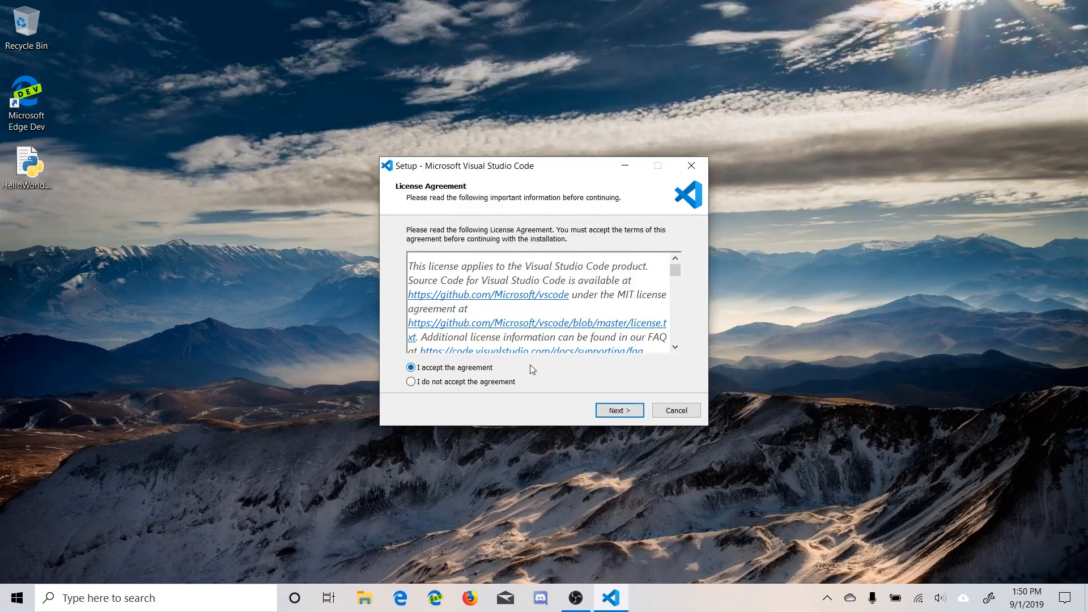
pyautogui.click(627, 414)
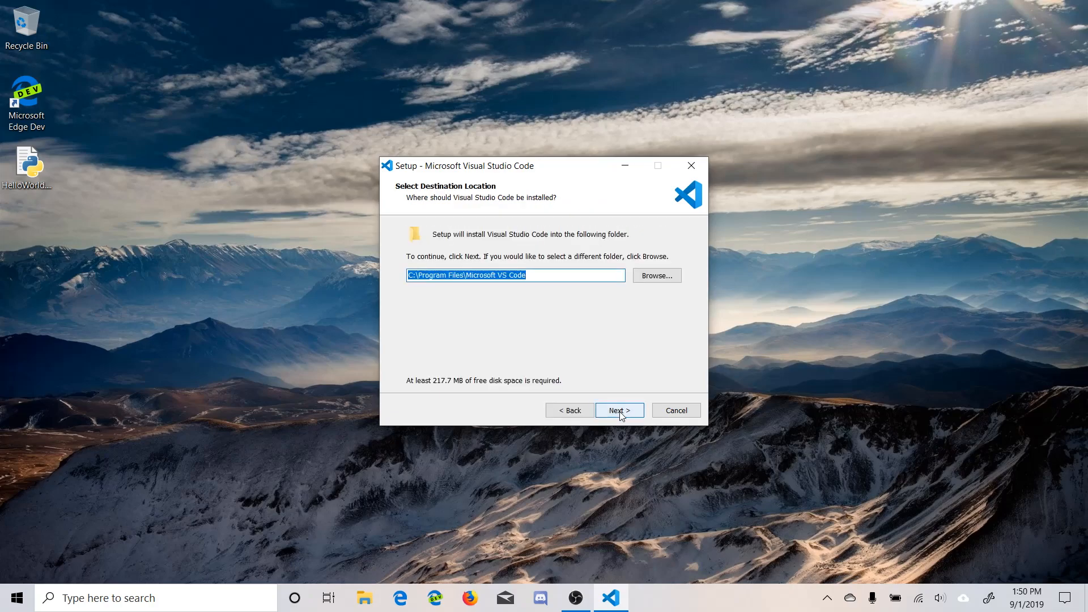
pyautogui.click(620, 411)
pyautogui.click(620, 411)
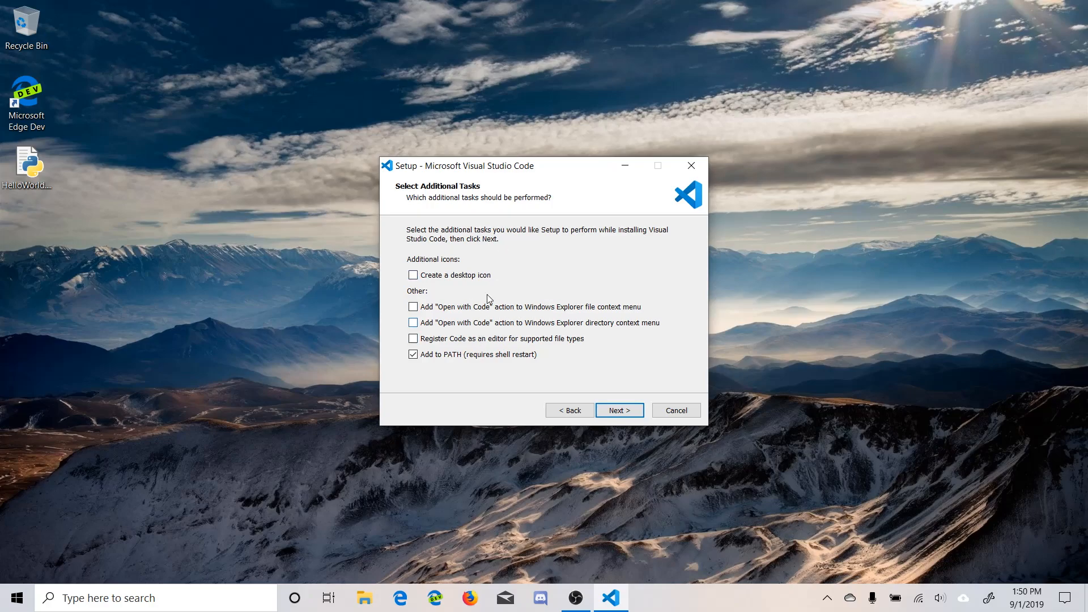
# - Install Visual Studio Code with both "Open with Code" actions and registration as editor for supported file types, launching it on completion
pyautogui.click(425, 307)
pyautogui.click(413, 323)
pyautogui.click(414, 341)
pyautogui.click(623, 409)
pyautogui.click(625, 410)
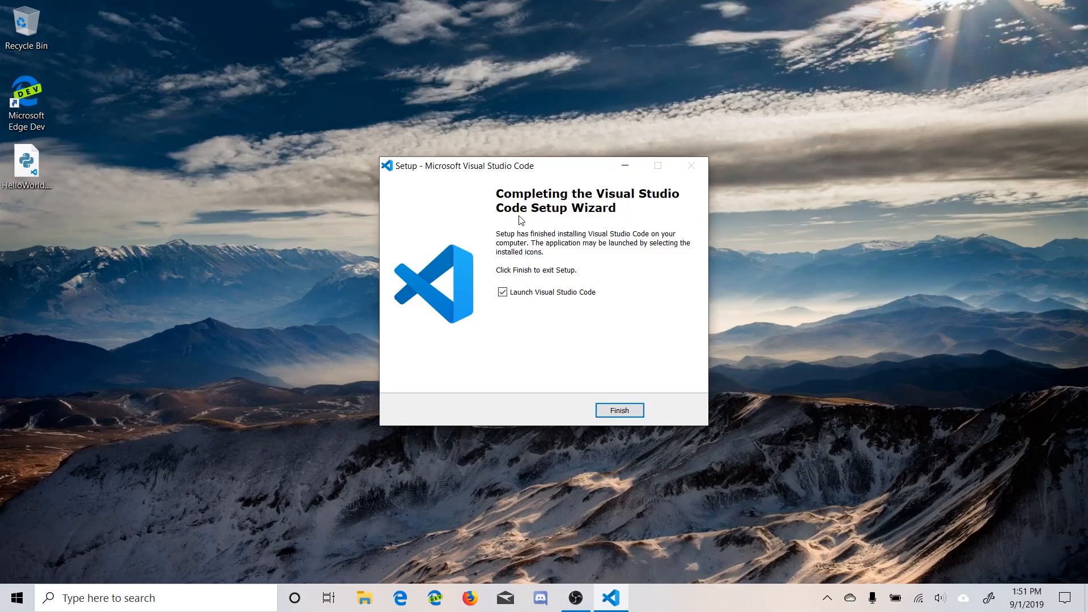
pyautogui.click(620, 413)
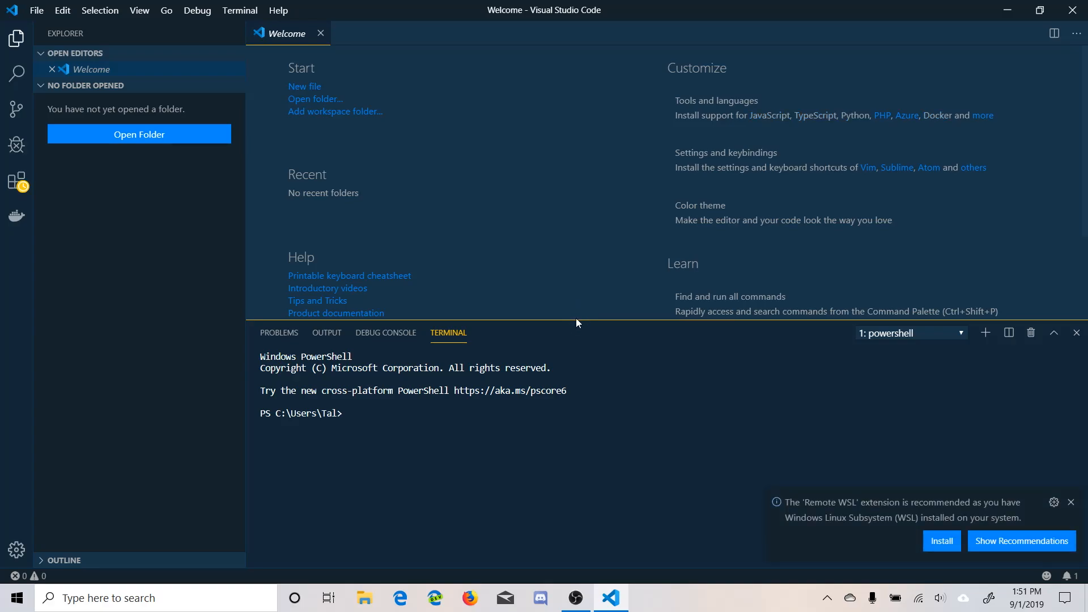
# - Install the recommended Remote - WSL extension and return to the file explorer view
pyautogui.click(942, 541)
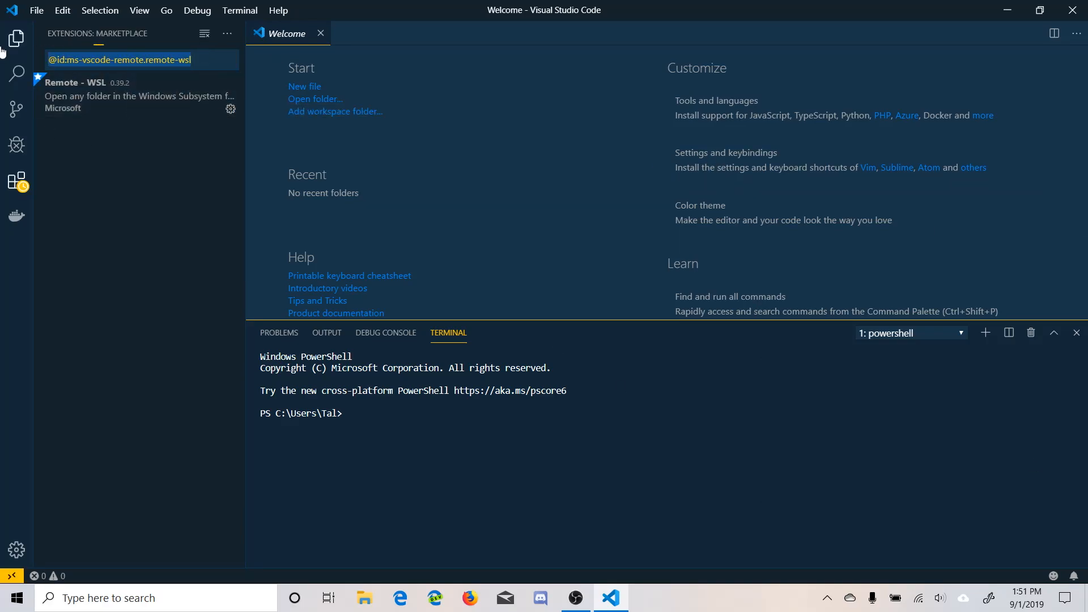
pyautogui.press('BackSpace')
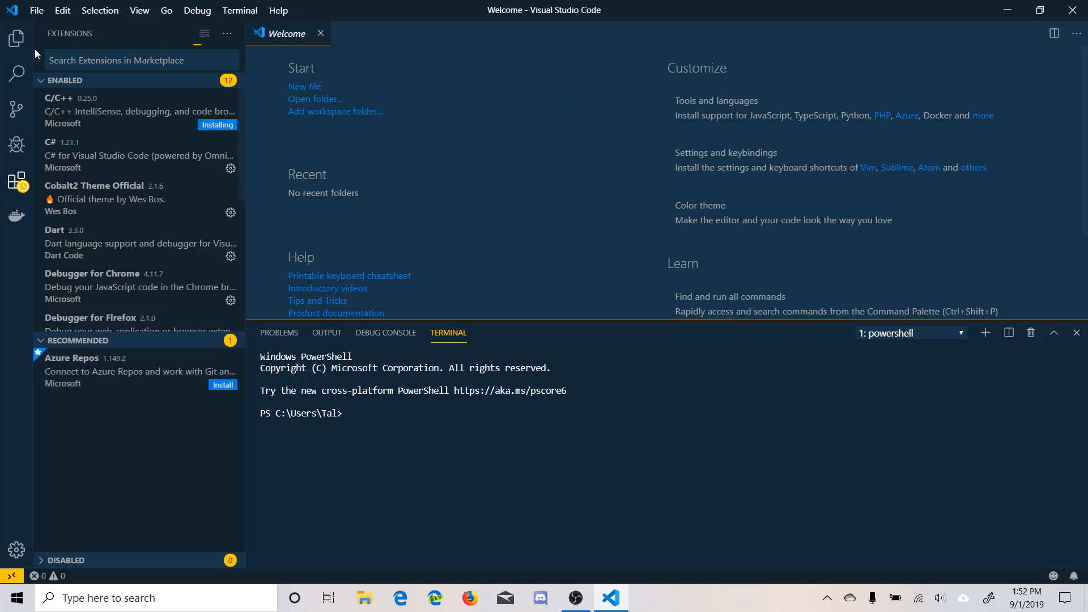
pyautogui.click(16, 38)
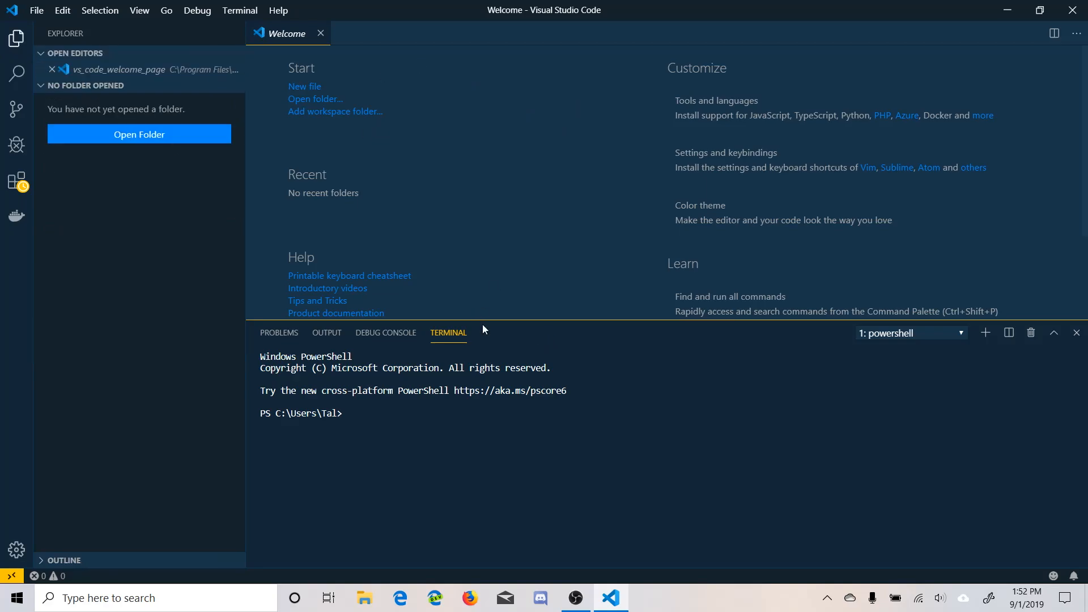
# - Reduce the height of the terminal panel and look through its Debug Console, Output and Problems views before returning to the terminal
pyautogui.moveTo(503, 321); pyautogui.dragTo(505, 363)
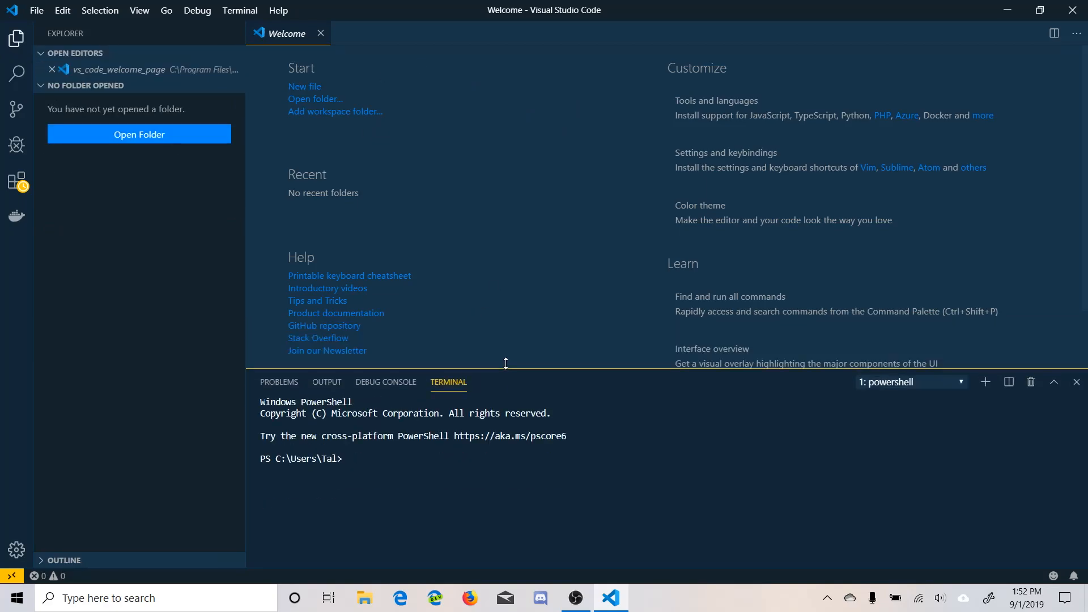
pyautogui.click(379, 378)
pyautogui.click(326, 378)
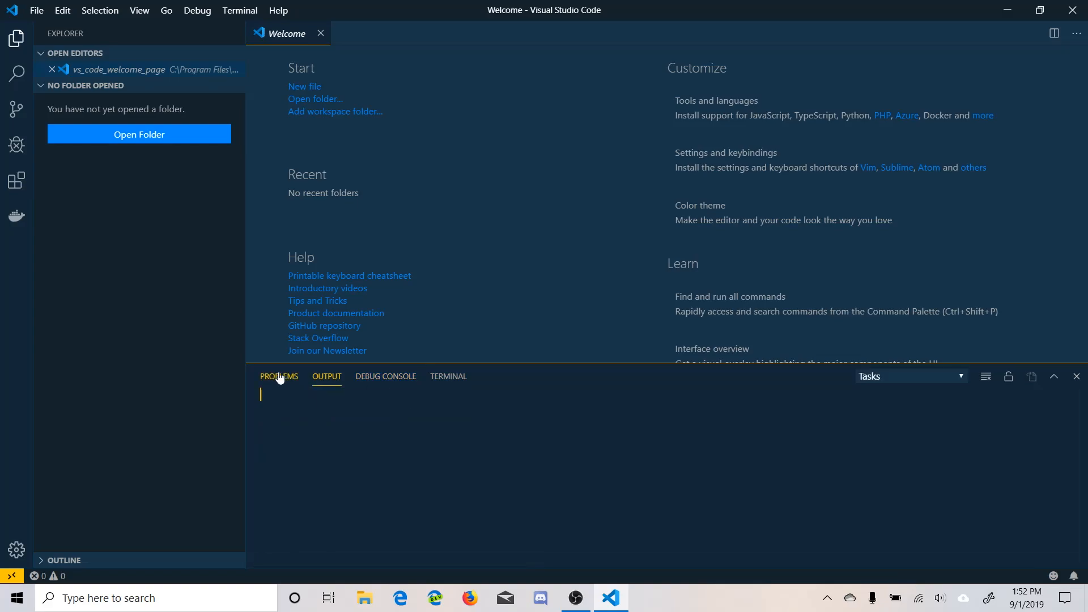
pyautogui.click(278, 378)
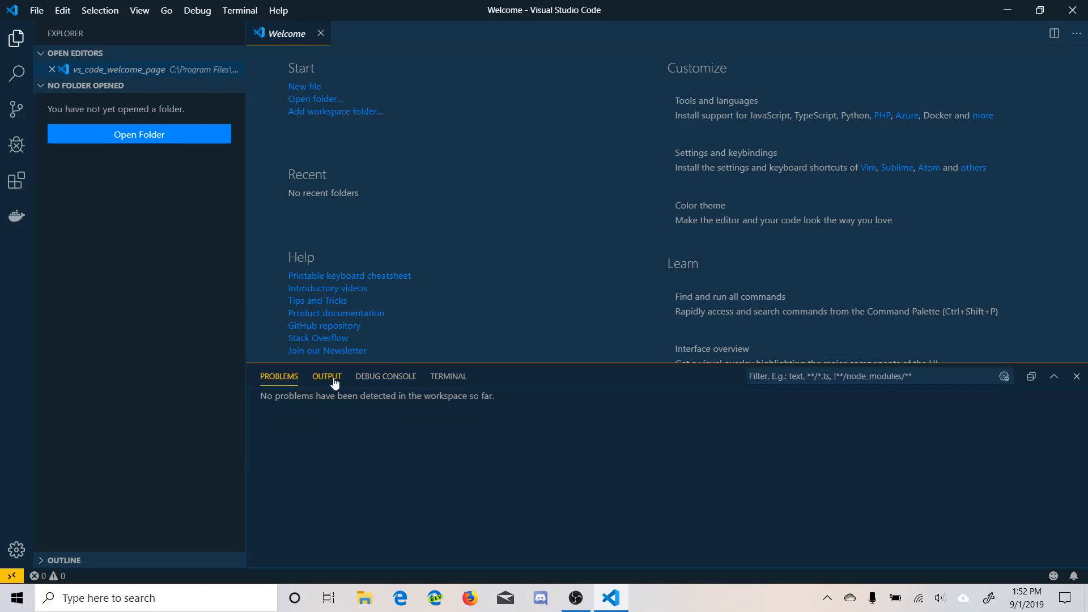
pyautogui.click(449, 378)
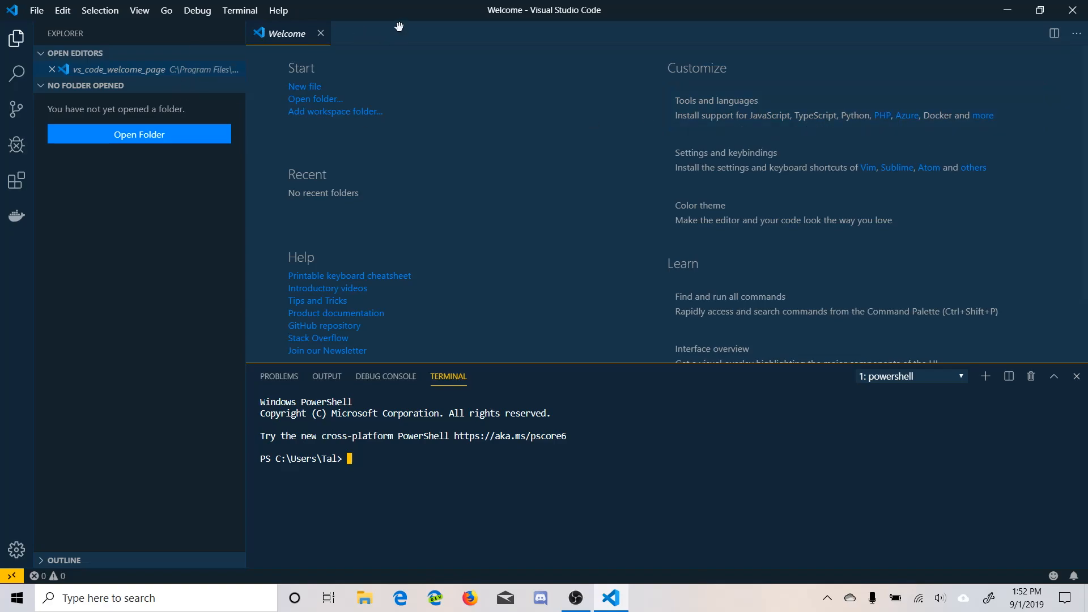
# - Change the color theme to Dark (Visual Studio)
pyautogui.hotkey('ctrl', 'k')
pyautogui.hotkey('ctrl', 't')
pyautogui.press('BackSpace')
pyautogui.press('BackSpace')
pyautogui.hotkey('ctrl', 'k')
pyautogui.hotkey('ctrl', 't')
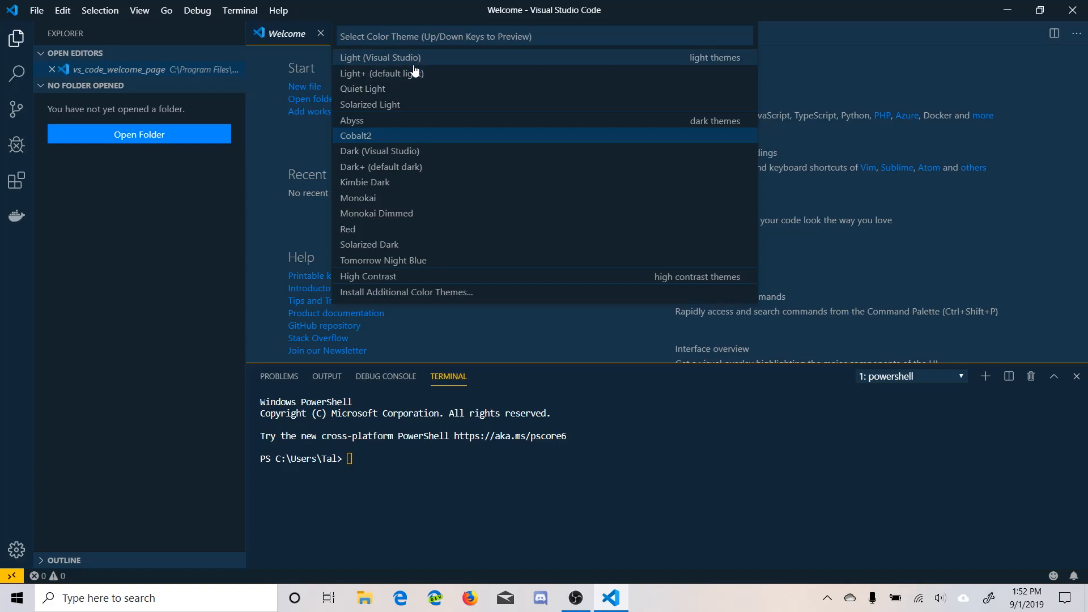
pyautogui.click(399, 152)
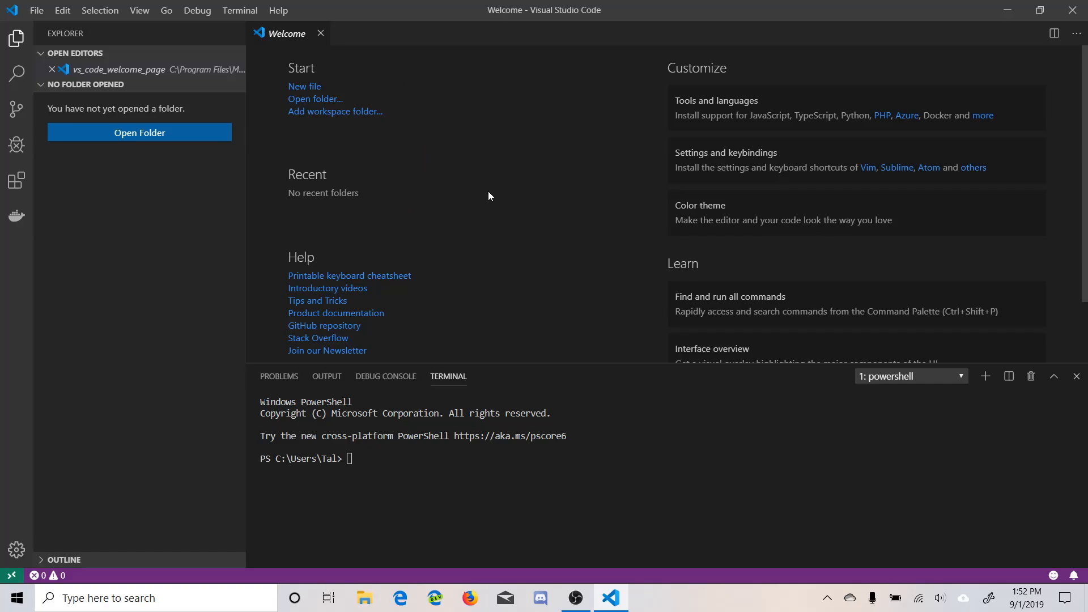
# - Close the Welcome page and clear the word "flutter" from the file search
pyautogui.click(52, 70)
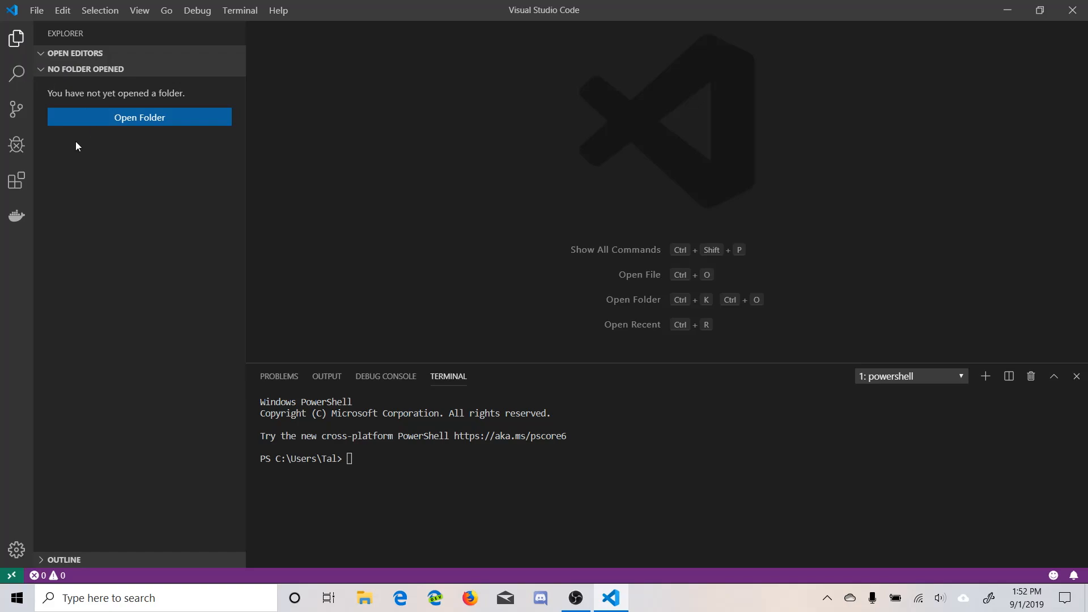
pyautogui.click(17, 77)
pyautogui.click(103, 59)
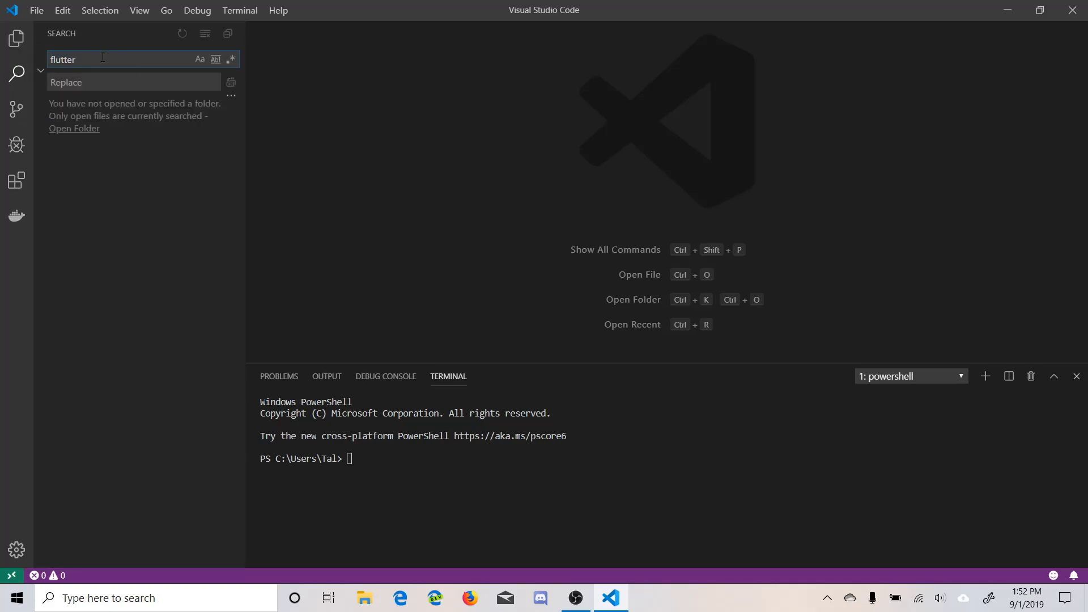
pyautogui.press('BackSpace')
pyautogui.press('BackSpace')
pyautogui.press('BackSpace')
pyautogui.press('BackSpace')
pyautogui.press('BackSpace')
pyautogui.press('BackSpace')
pyautogui.press('BackSpace')
# - Look through the Source Control, Debug, Extensions and Docker views
pyautogui.click(12, 105)
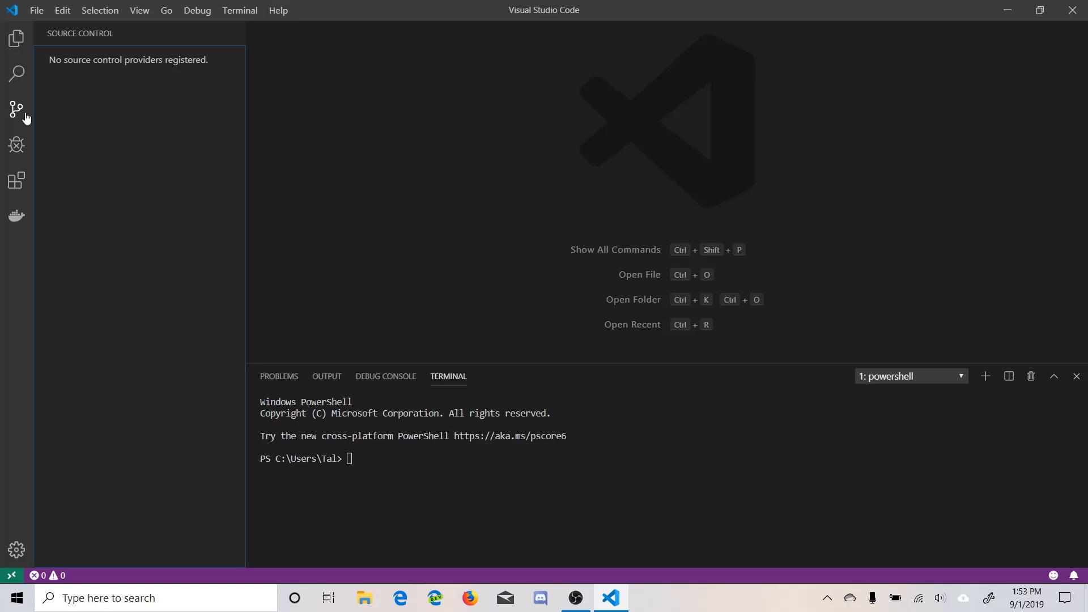
pyautogui.click(16, 145)
pyautogui.click(17, 180)
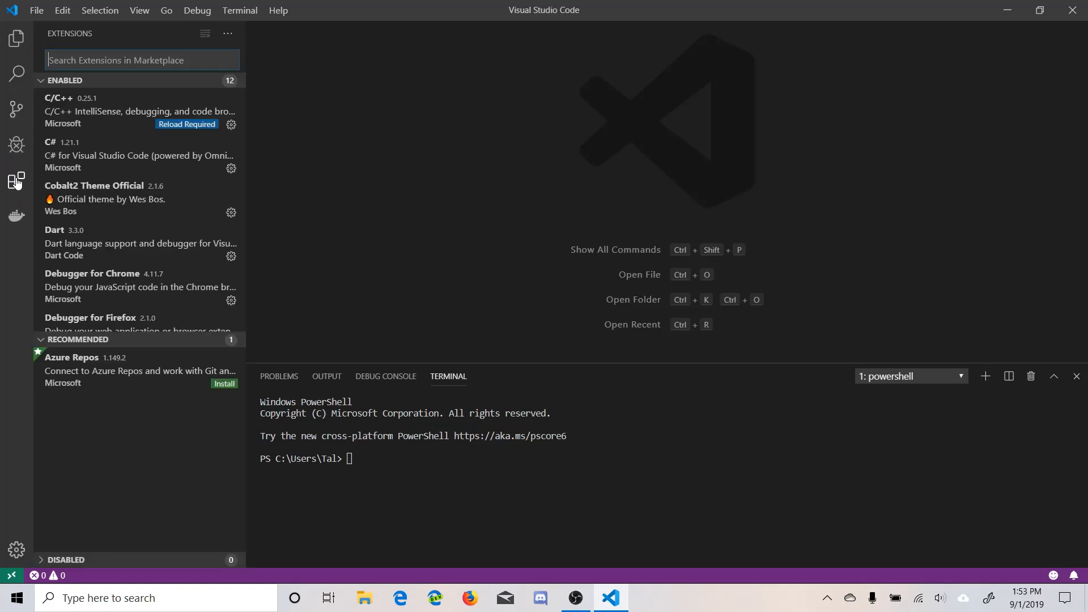
pyautogui.click(16, 215)
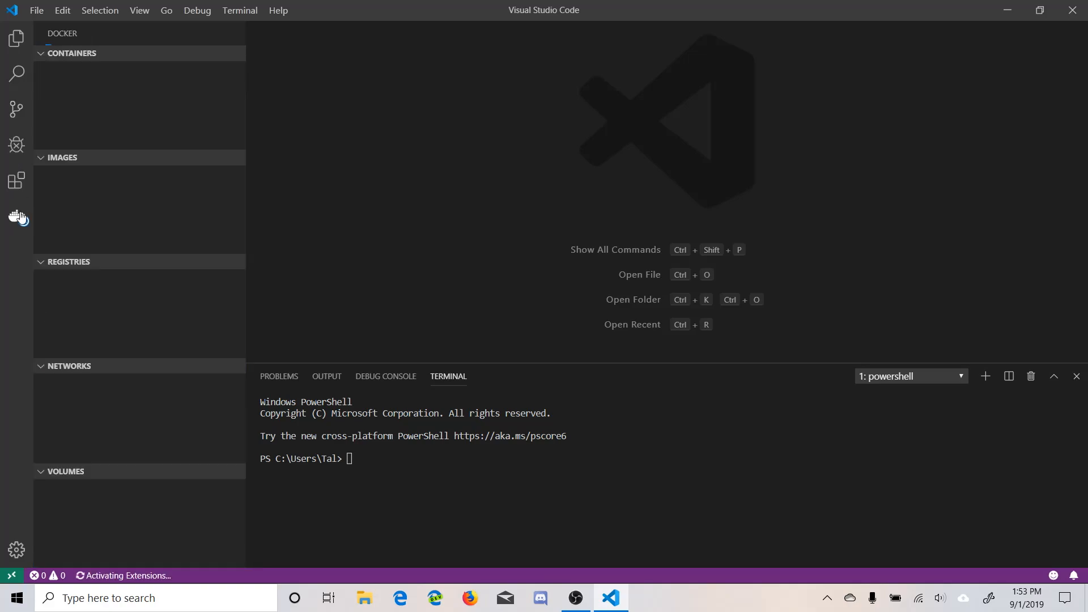
# - Reload the editor to apply the C/C++ extension update
pyautogui.click(16, 180)
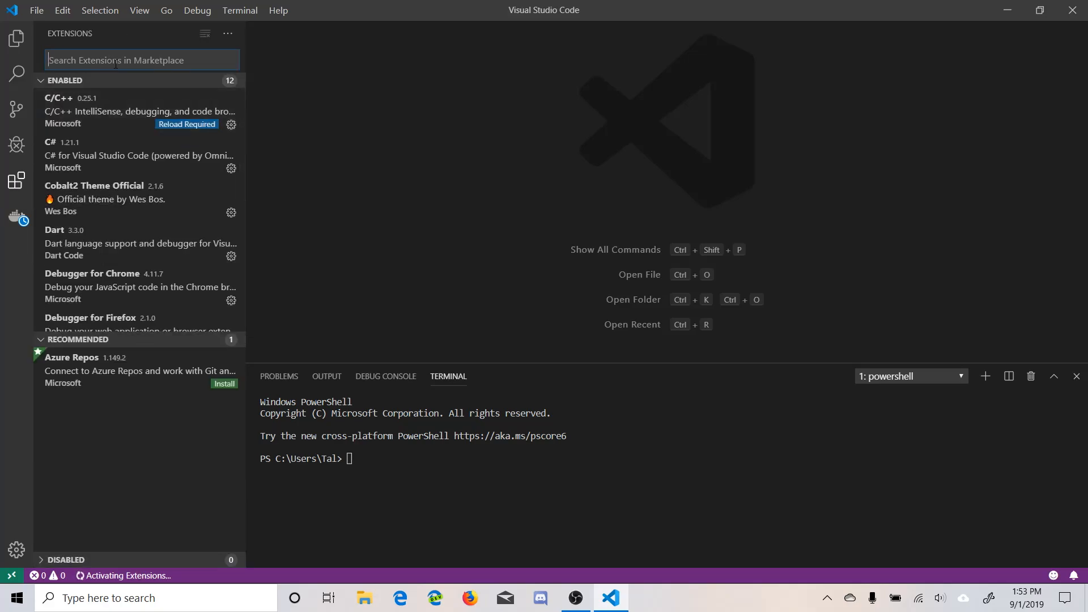
pyautogui.click(178, 125)
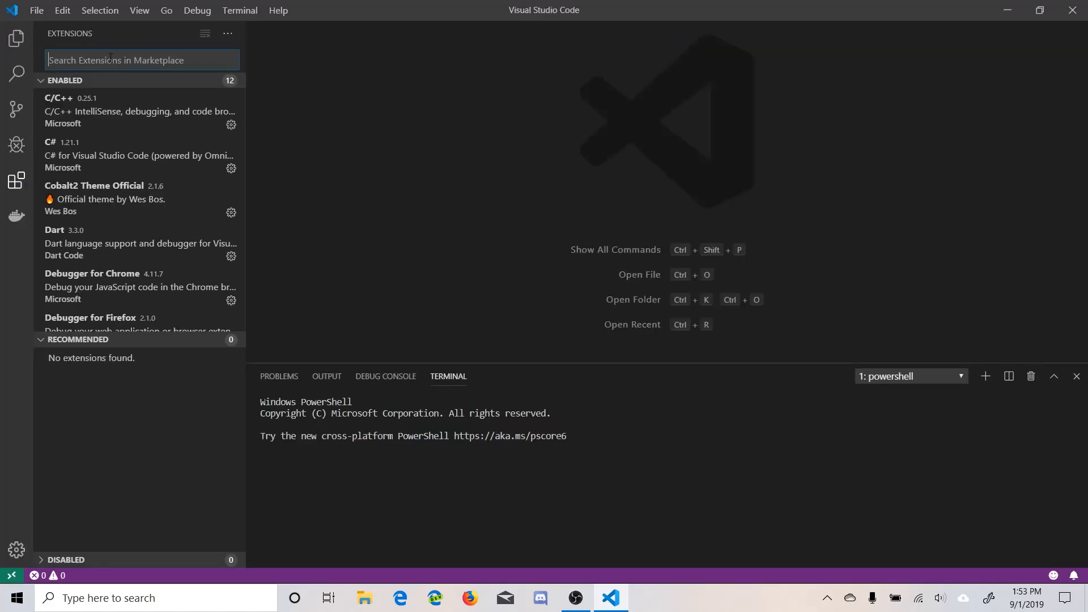
# - Search the extension marketplace for "Python", open the Microsoft Python extension's details, and clear the search
pyautogui.write('Python')
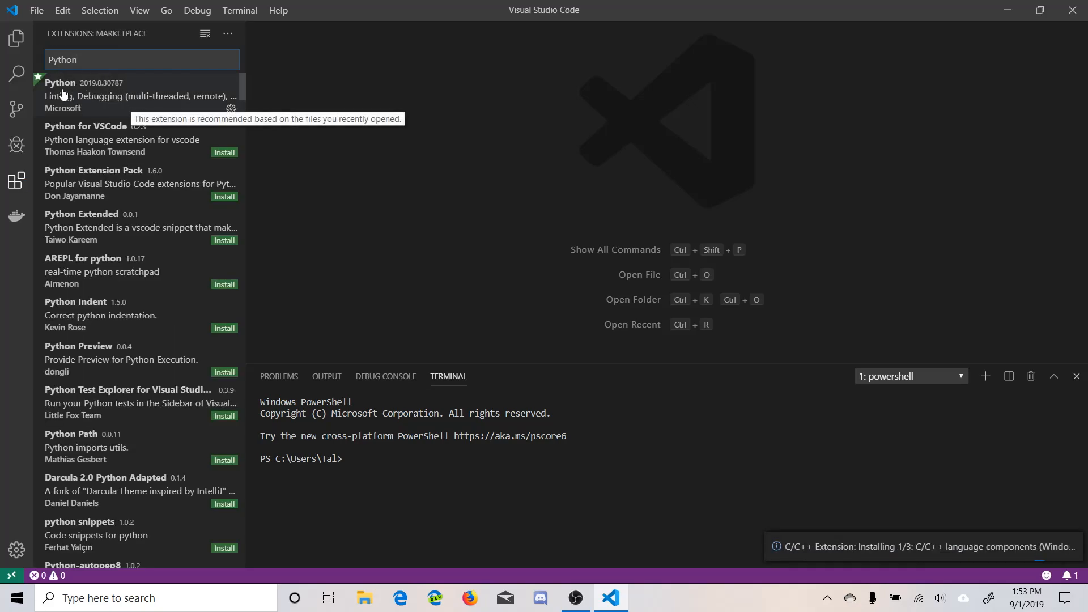
pyautogui.click(113, 102)
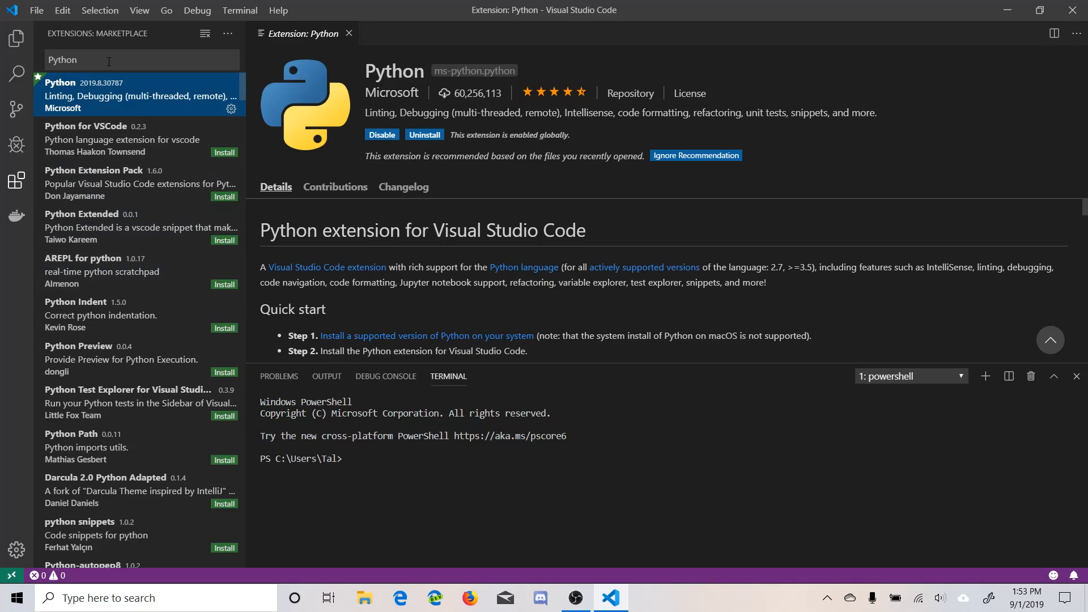
pyautogui.moveTo(83, 62); pyautogui.dragTo(3, 73)
pyautogui.press('BackSpace')
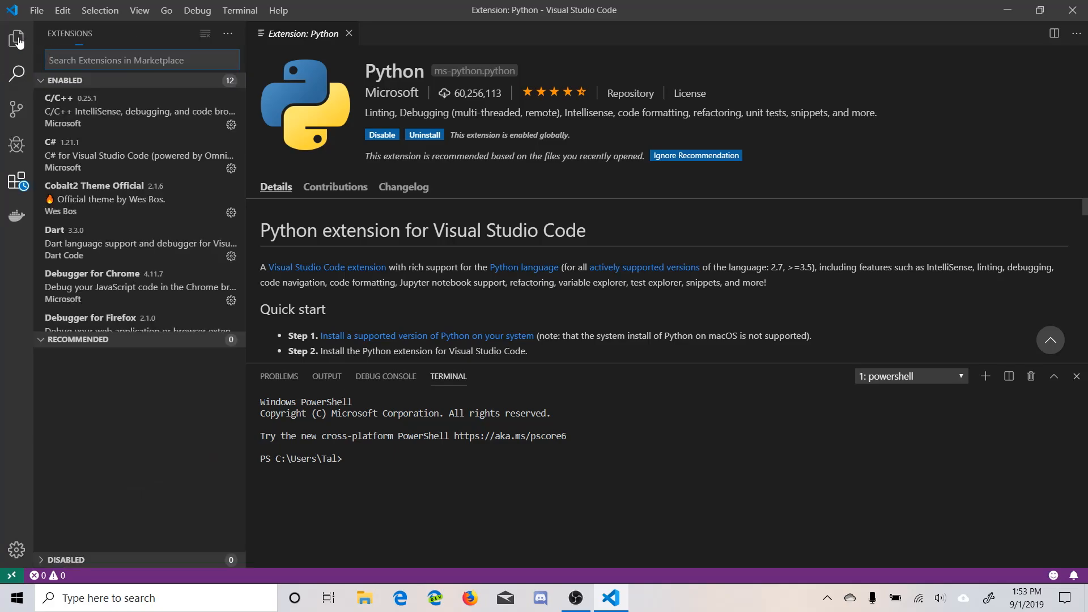
# - Apply the Cobalt2 color theme from the Cobalt2 Theme Official extension page
pyautogui.click(92, 204)
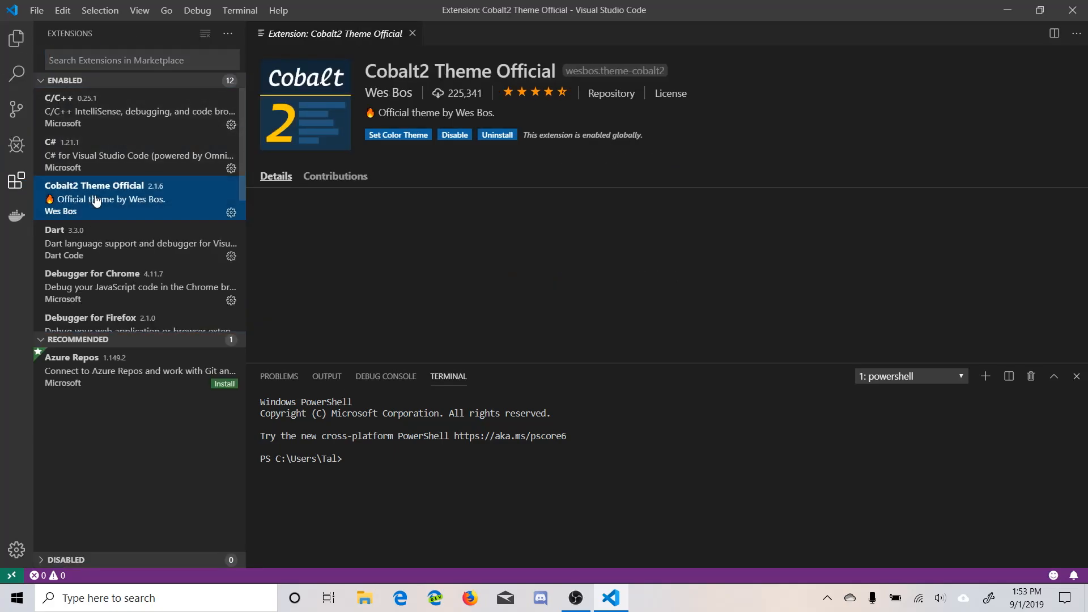
pyautogui.click(400, 137)
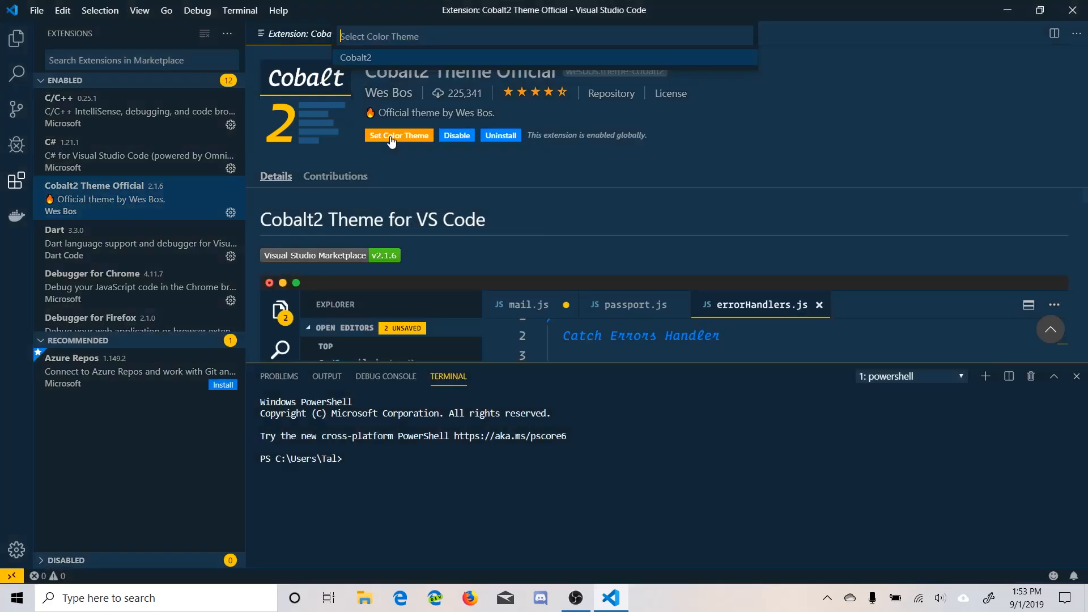
pyautogui.click(365, 59)
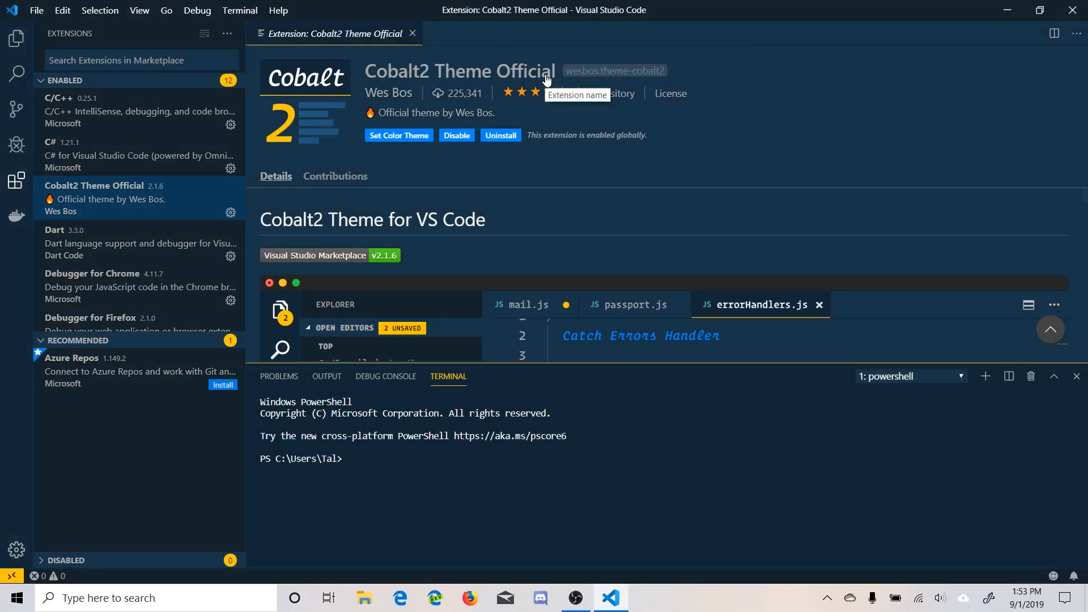
# - Try the Red color theme, followed by the Quiet Light color theme
pyautogui.hotkey('ctrl', 'k')
pyautogui.hotkey('ctrl', 't')
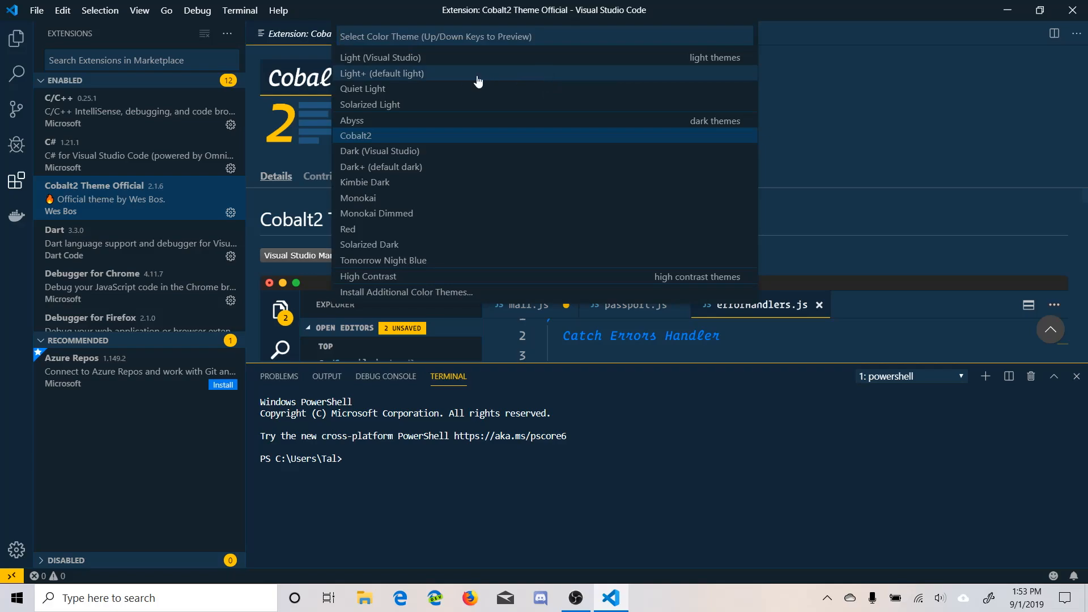
pyautogui.click(400, 229)
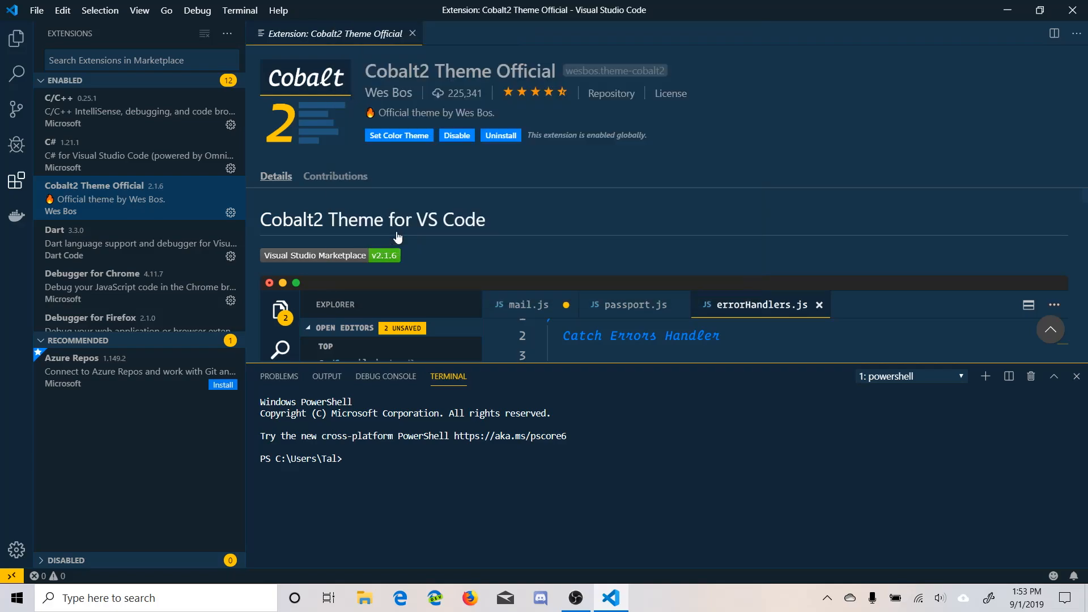
pyautogui.hotkey('ctrl', 'k')
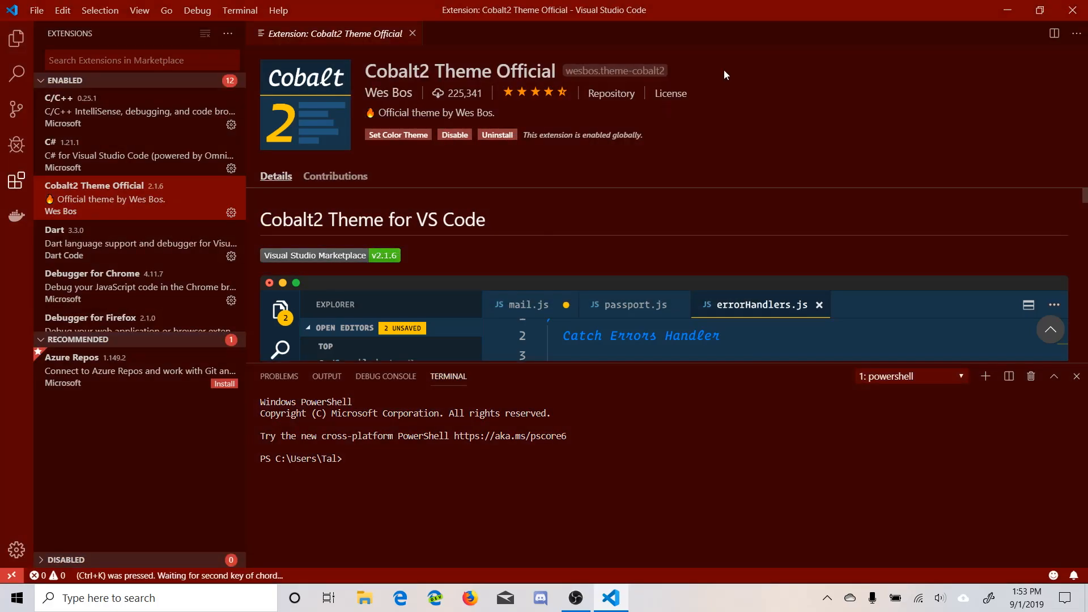
pyautogui.hotkey('ctrl', 't')
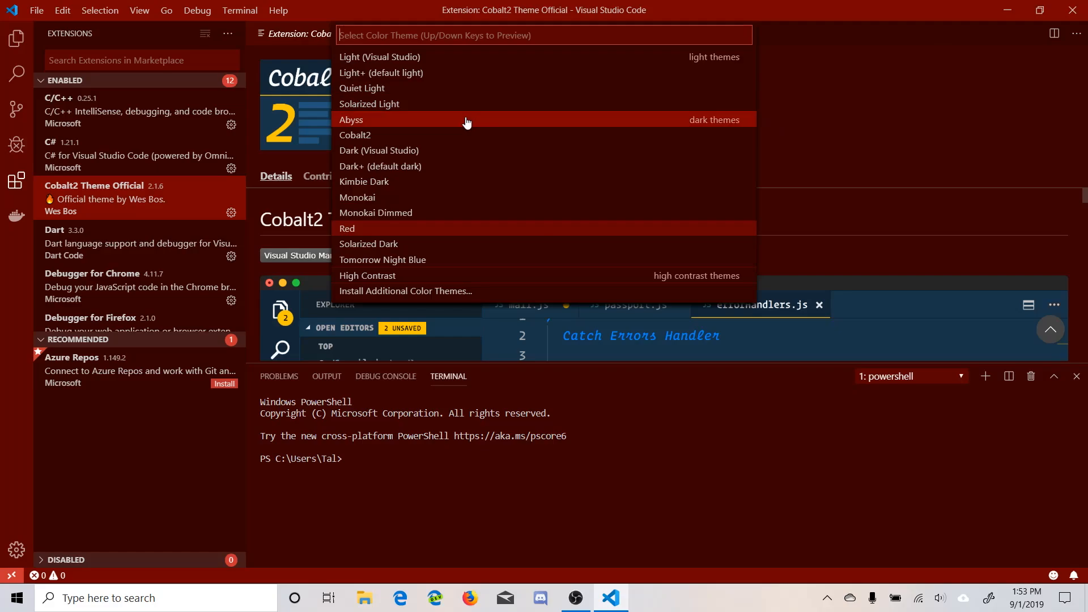
pyautogui.click(402, 89)
# - Try the Light+ (default light) color theme, followed by the Abyss color theme
pyautogui.hotkey('ctrl', 'k')
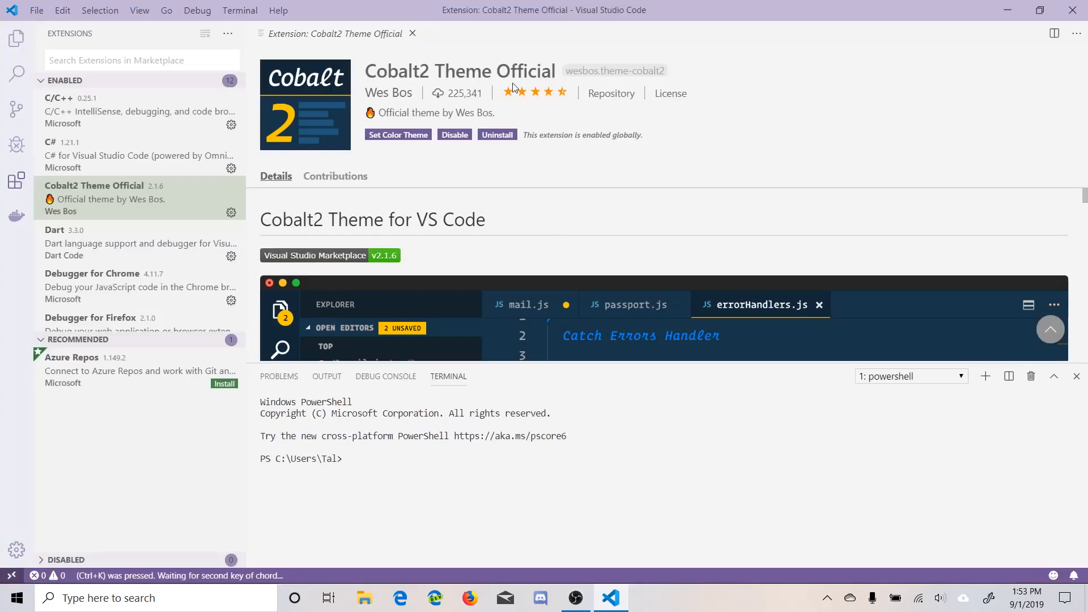
pyautogui.hotkey('ctrl', 't')
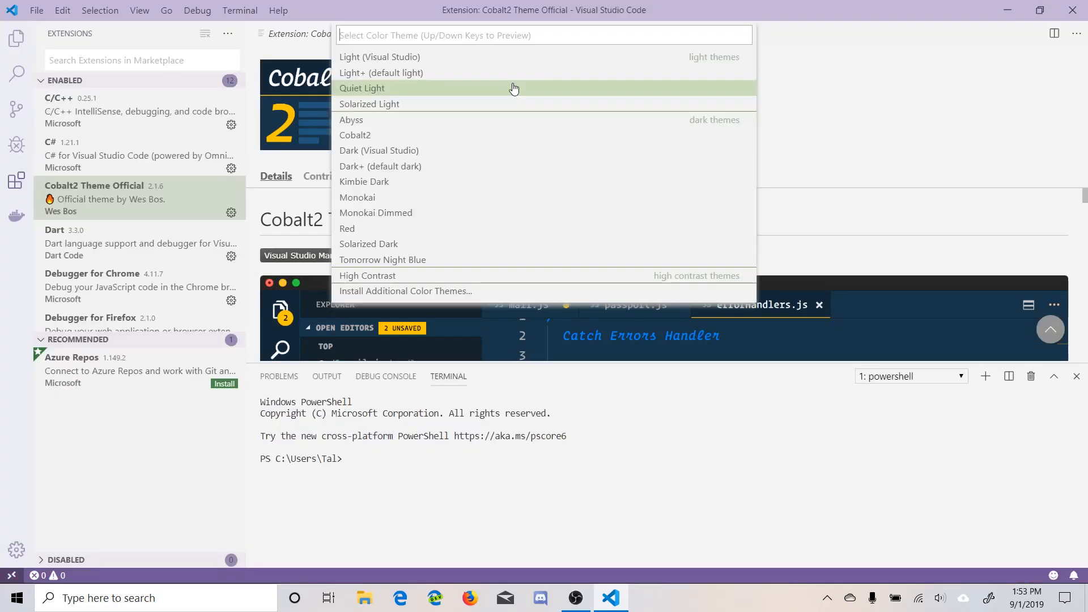
pyautogui.click(422, 73)
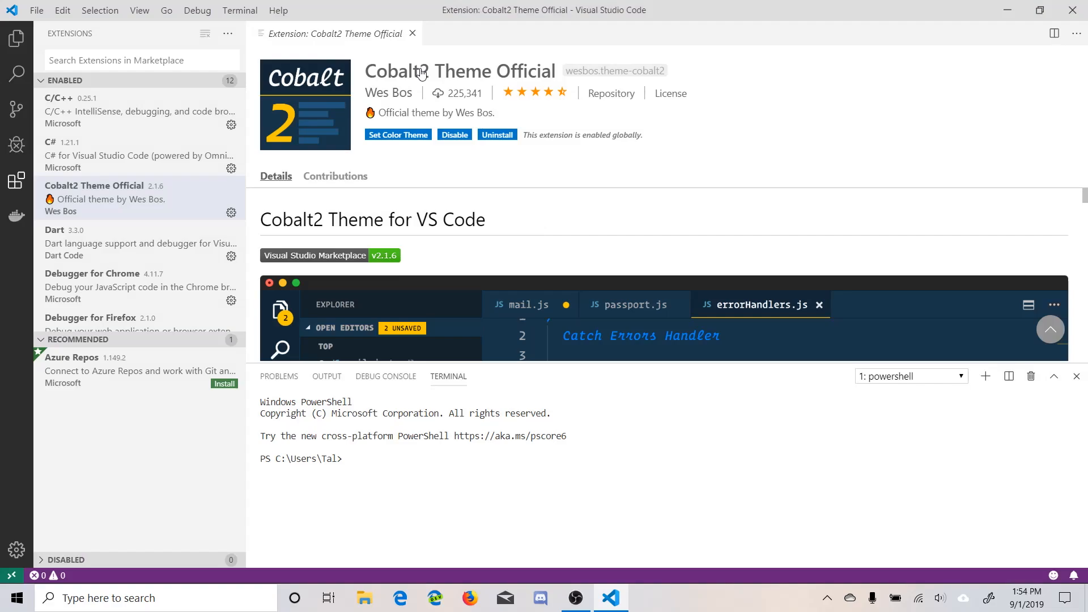
pyautogui.hotkey('ctrl', 'k')
pyautogui.hotkey('ctrl', 't')
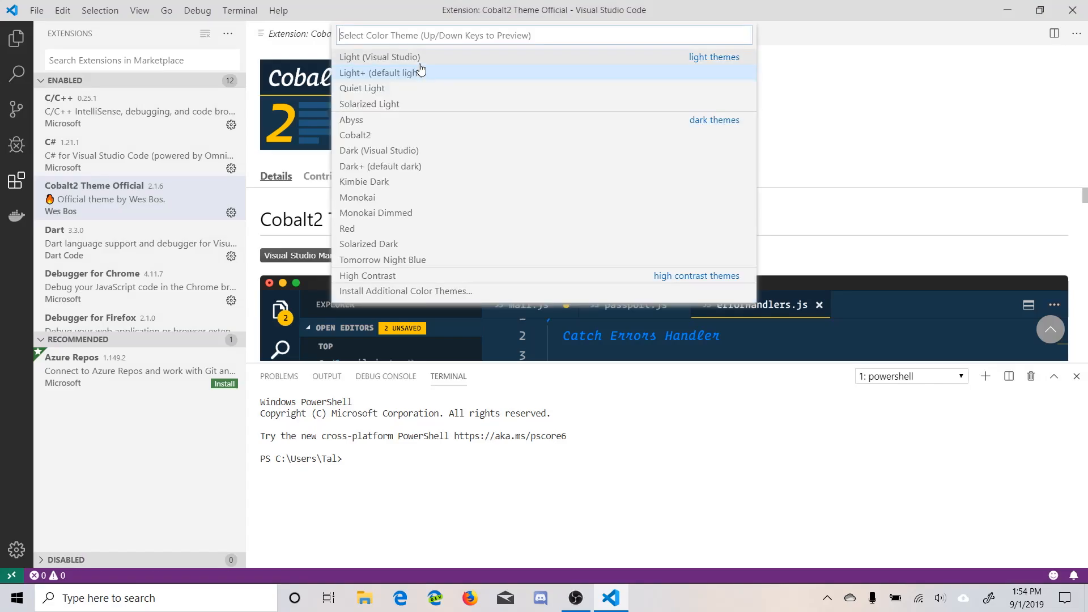
pyautogui.click(393, 139)
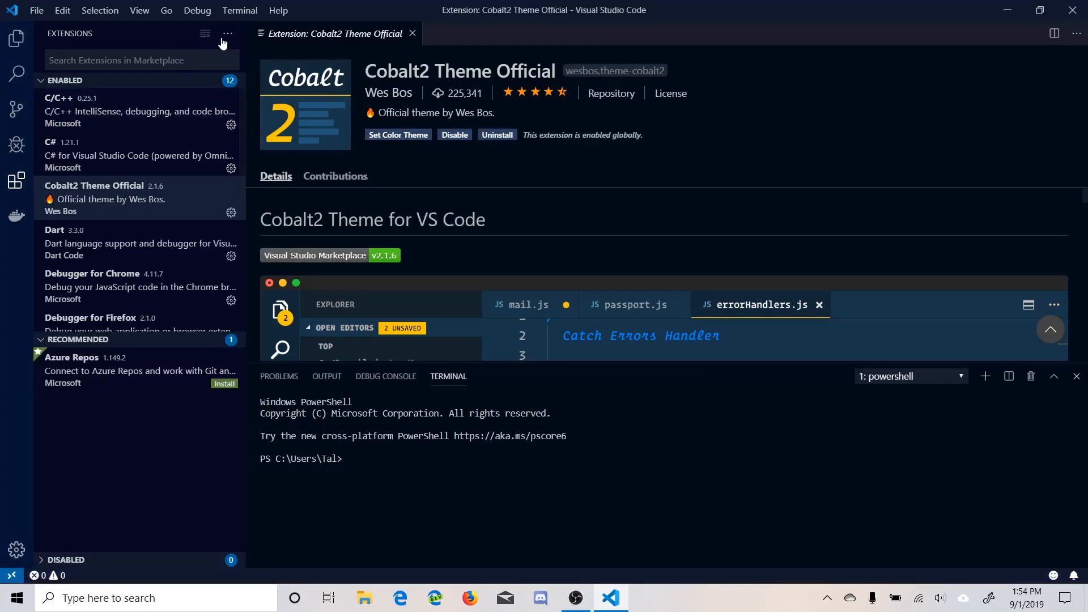
# - Close the Cobalt2 extension page from the Explorer's open editors and set the color theme to Dark+ (default dark)
pyautogui.click(16, 38)
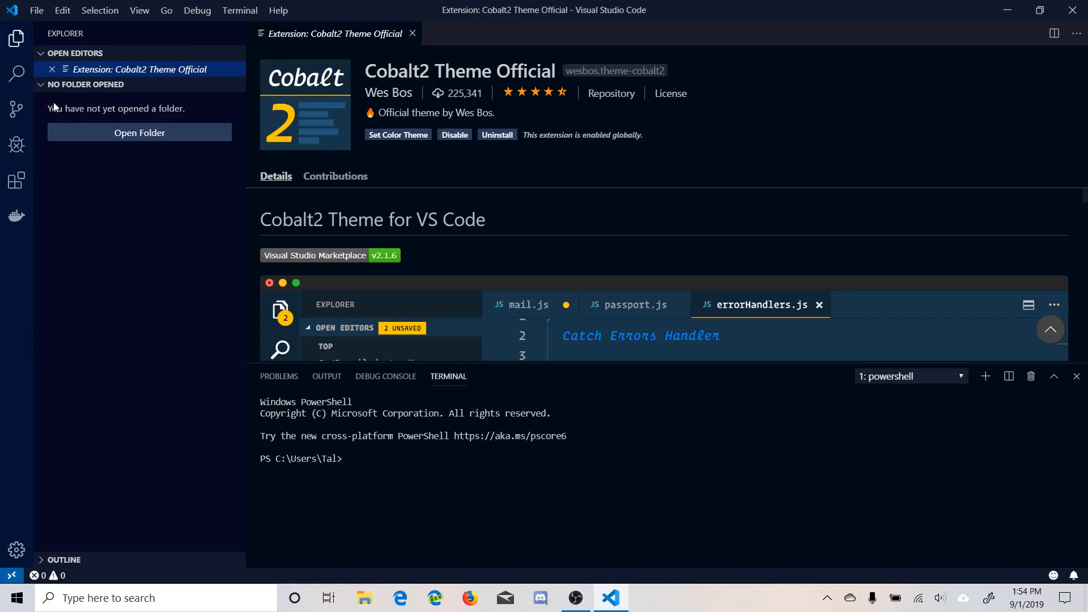
pyautogui.click(52, 69)
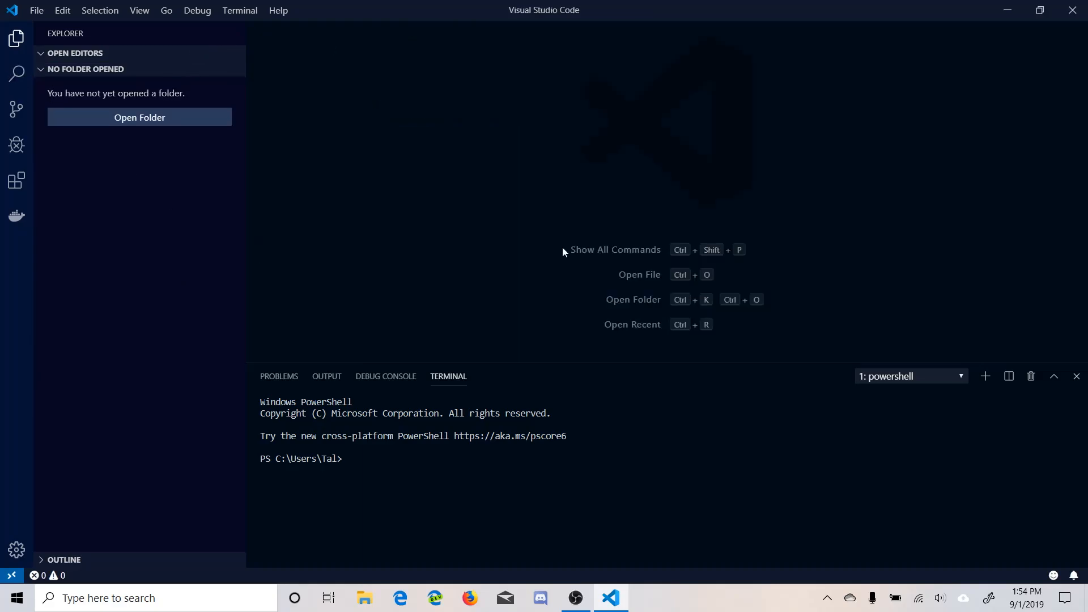
pyautogui.hotkey('ctrl', 'k')
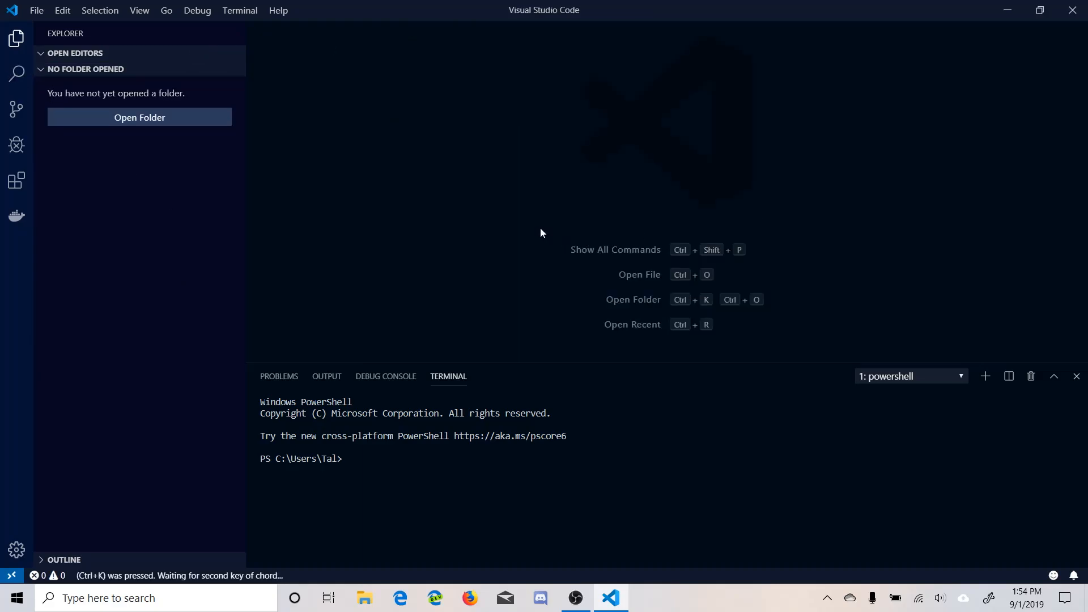
pyautogui.hotkey('ctrl', 't')
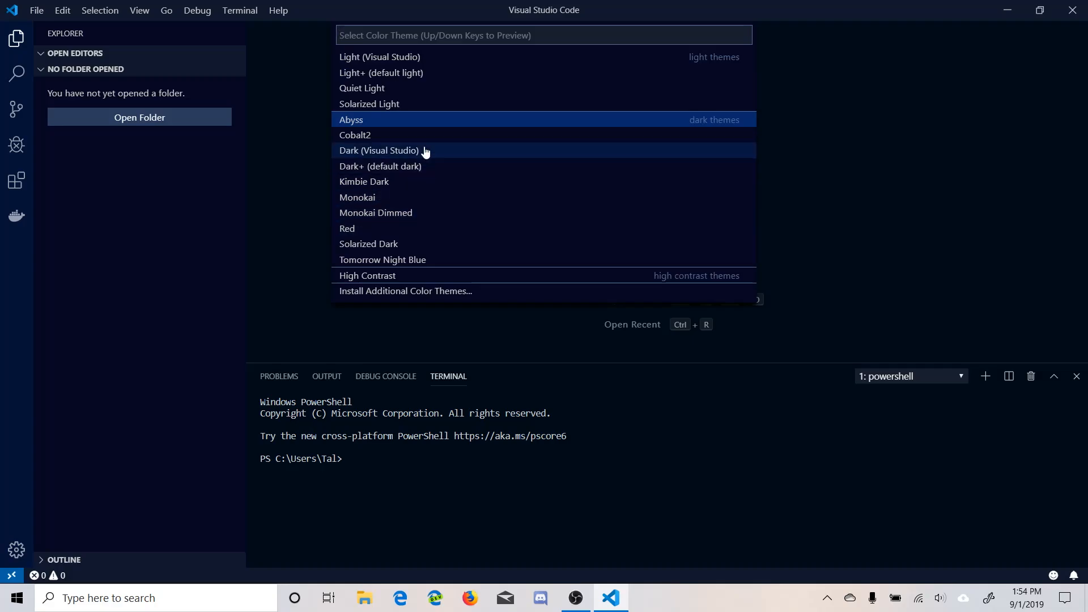
pyautogui.click(416, 166)
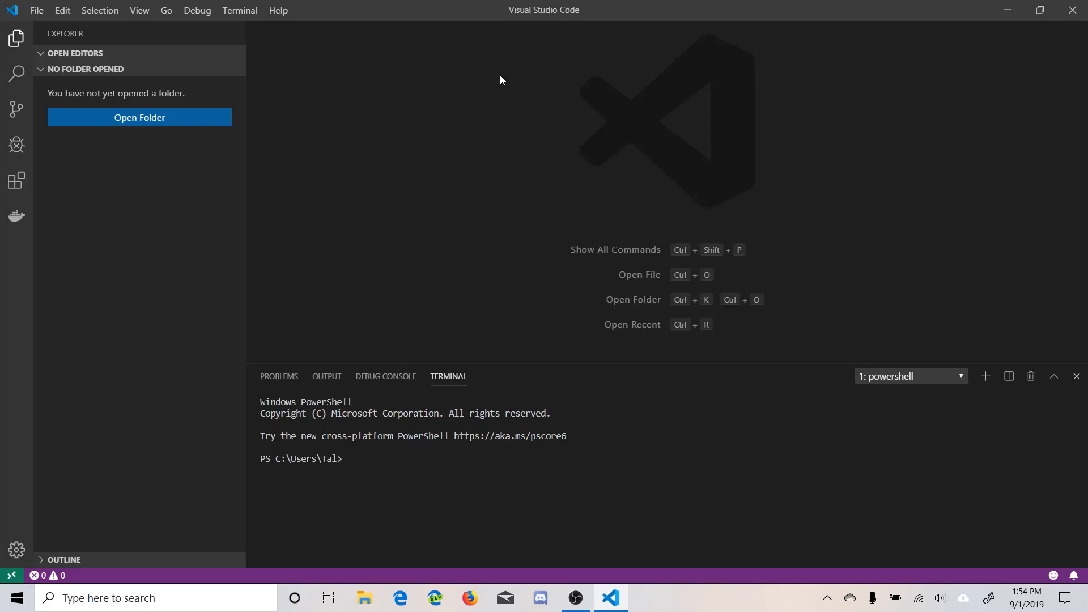
# - Open HelloWorld.py from the Desktop and run it with the Python File debug configuration
pyautogui.click(36, 10)
pyautogui.click(60, 75)
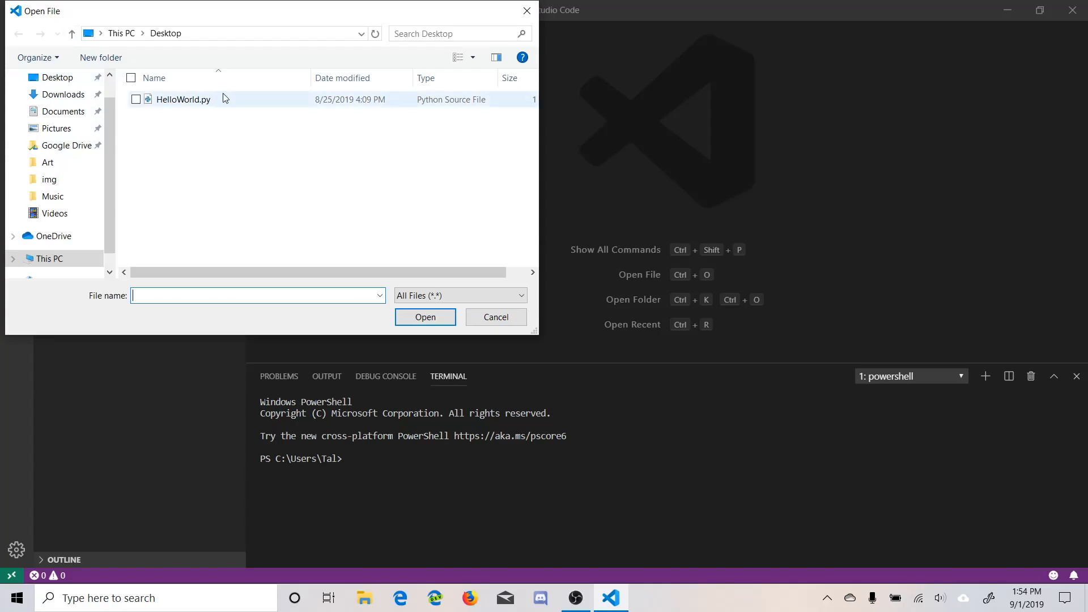
pyautogui.click(208, 101)
pyautogui.click(426, 318)
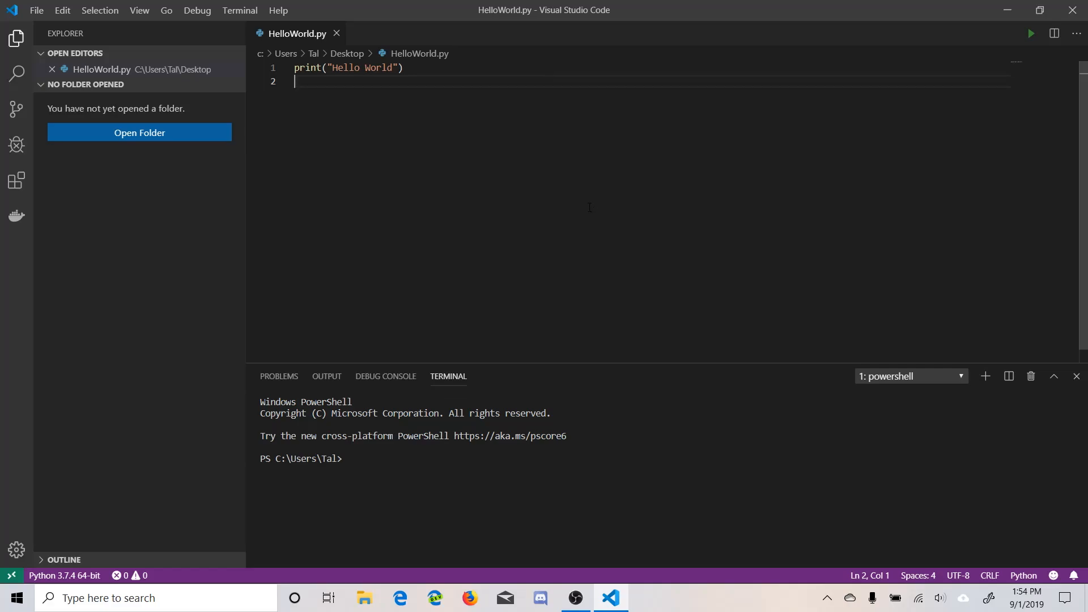
pyautogui.press('F5')
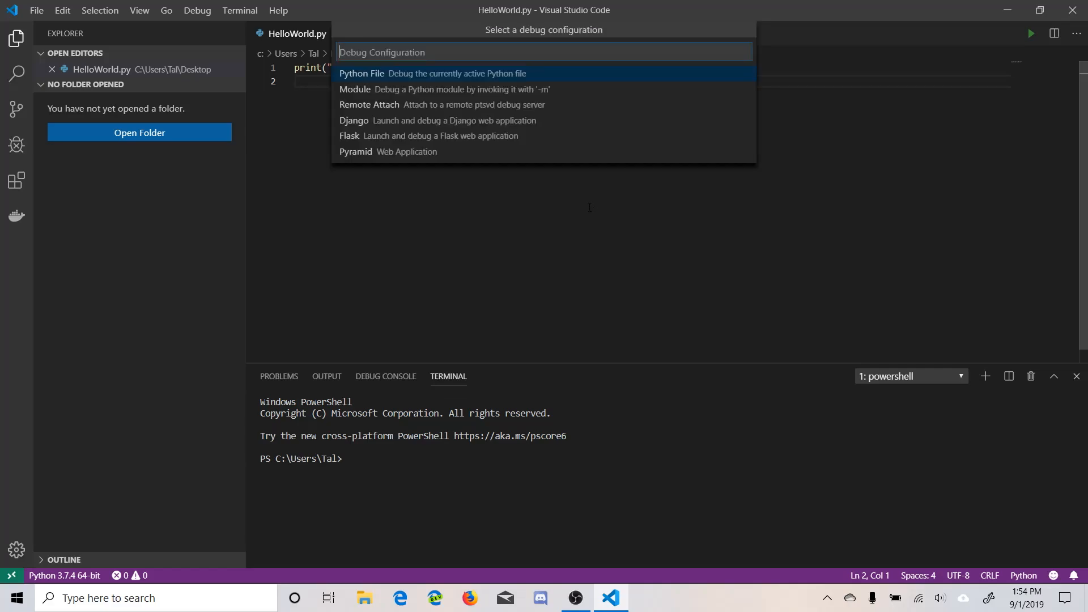
pyautogui.click(436, 81)
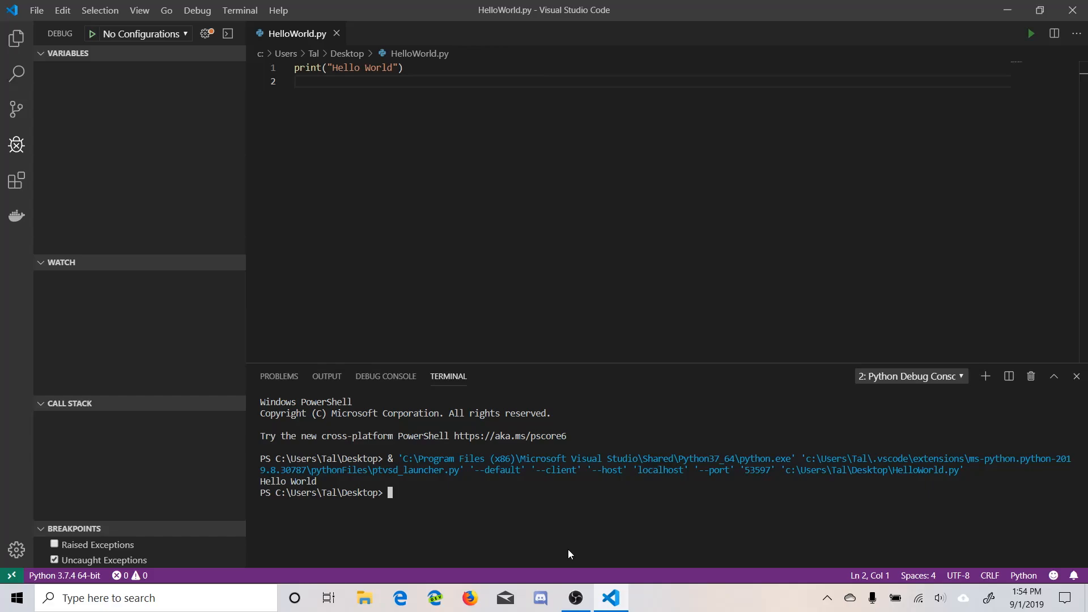
# - Run the script from the integrated terminal with the command "python HelloWorld.py"
pyautogui.write('pyth')
pyautogui.press('BackSpace')
pyautogui.press('BackSpace')
pyautogui.press('BackSpace')
pyautogui.write('ython HelloWorld.py')
pyautogui.press('Return')
# - Clear the terminal output with the "clear" command and close the editor
pyautogui.write('clear')
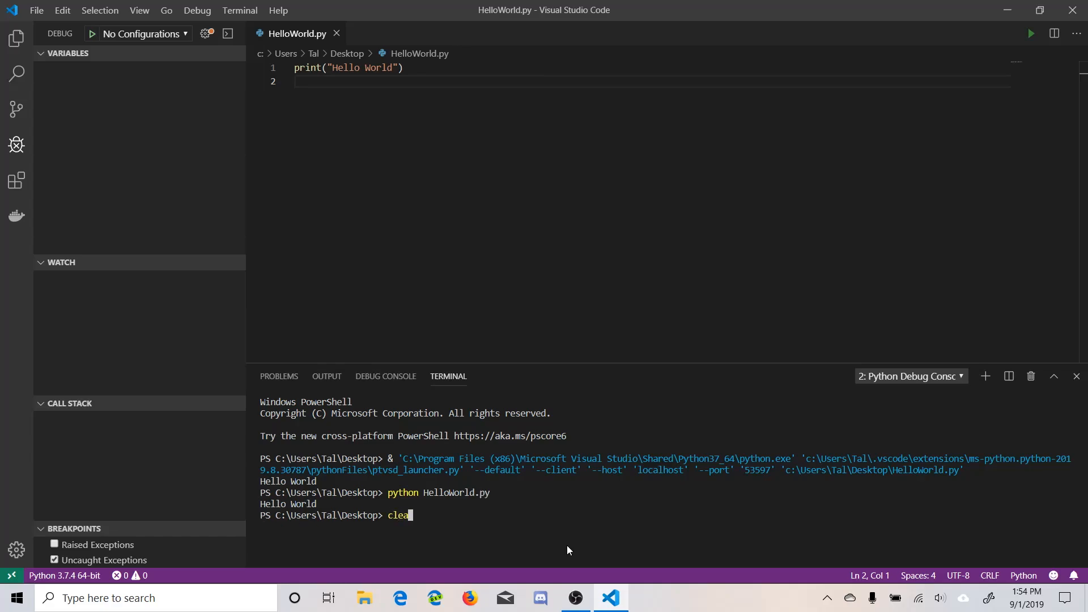
pyautogui.press('Return')
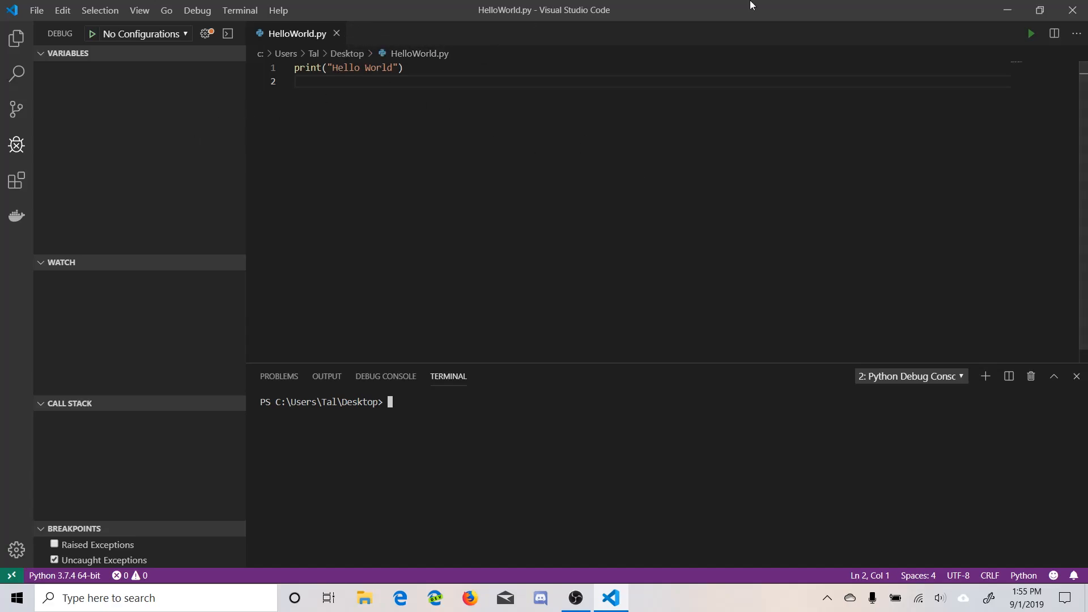
pyautogui.click(1073, 10)
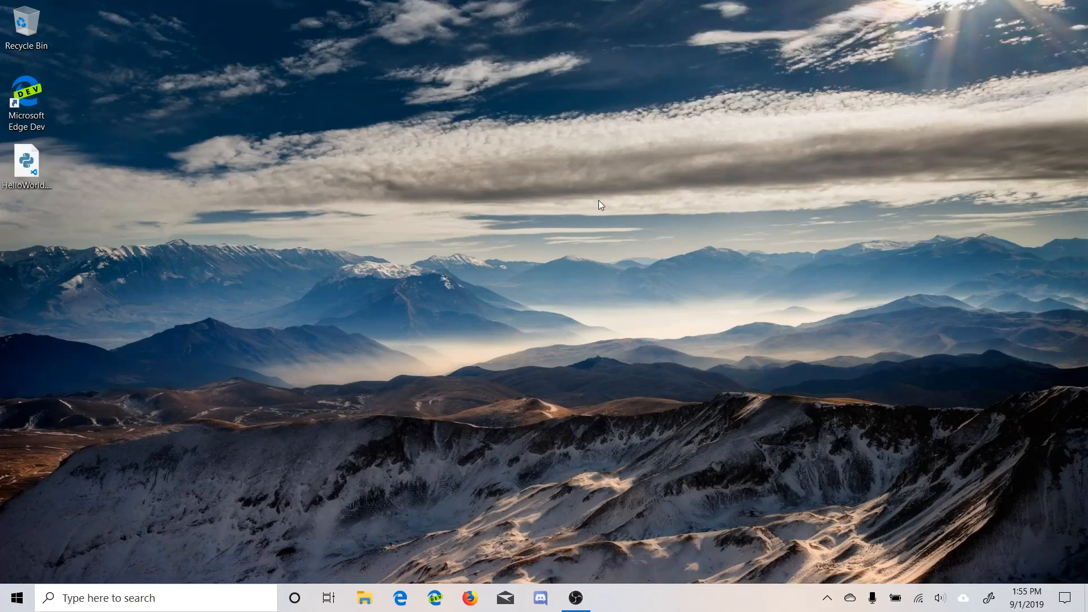